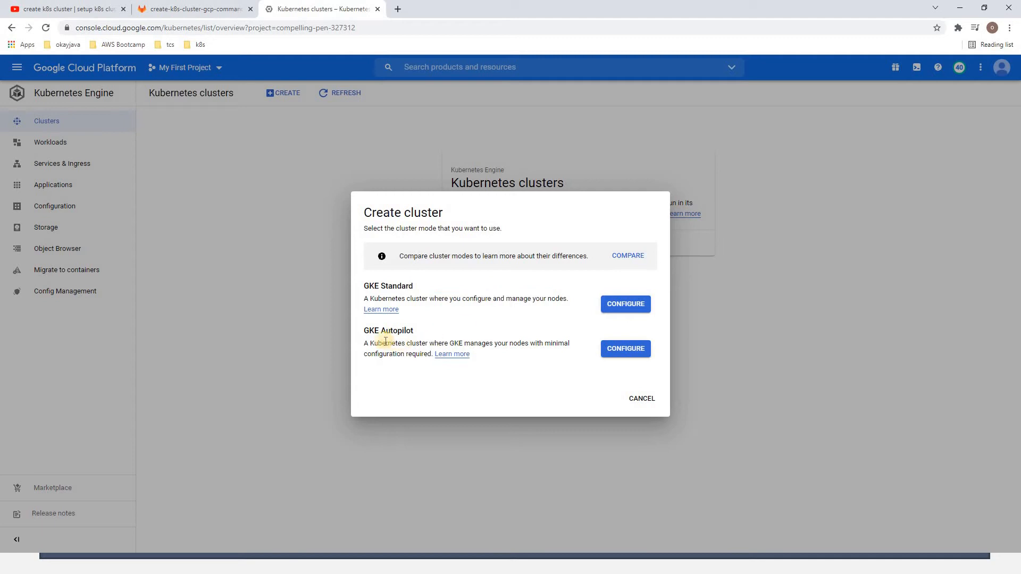
Choose GKE Standard over GKE Autopilot as the cluster mode and start configuring it
drag(369, 331, 425, 331)
click(426, 330)
drag(537, 343, 558, 343)
triple_click(378, 286)
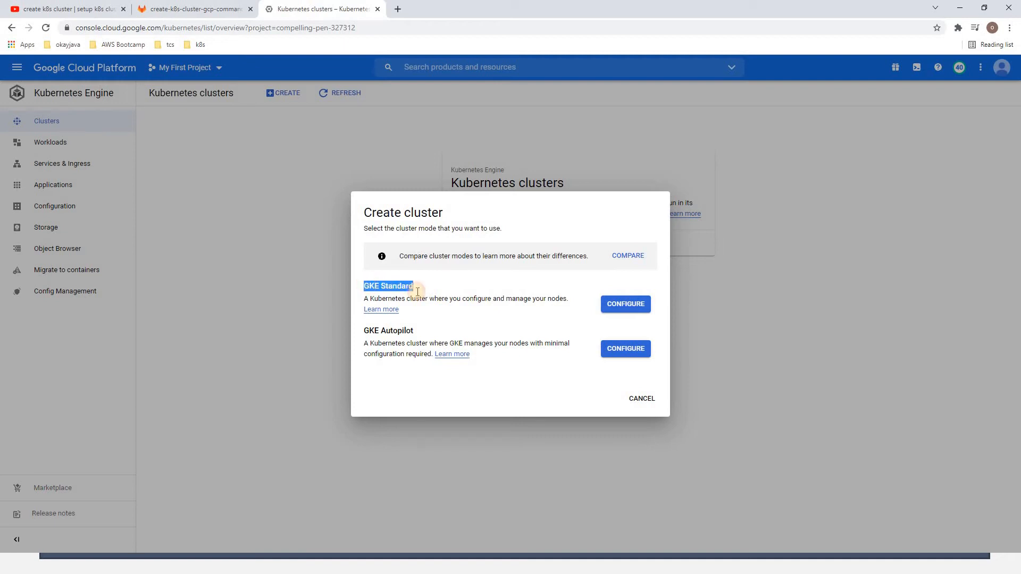
click(622, 303)
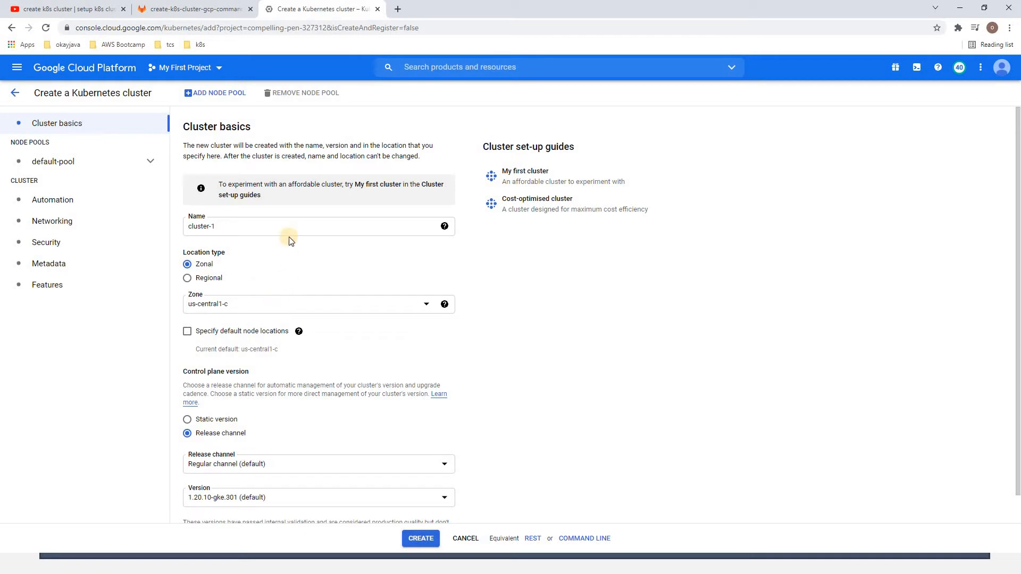
Examine the default node pool's details, including the number of nodes, and the cluster settings categories
click(57, 163)
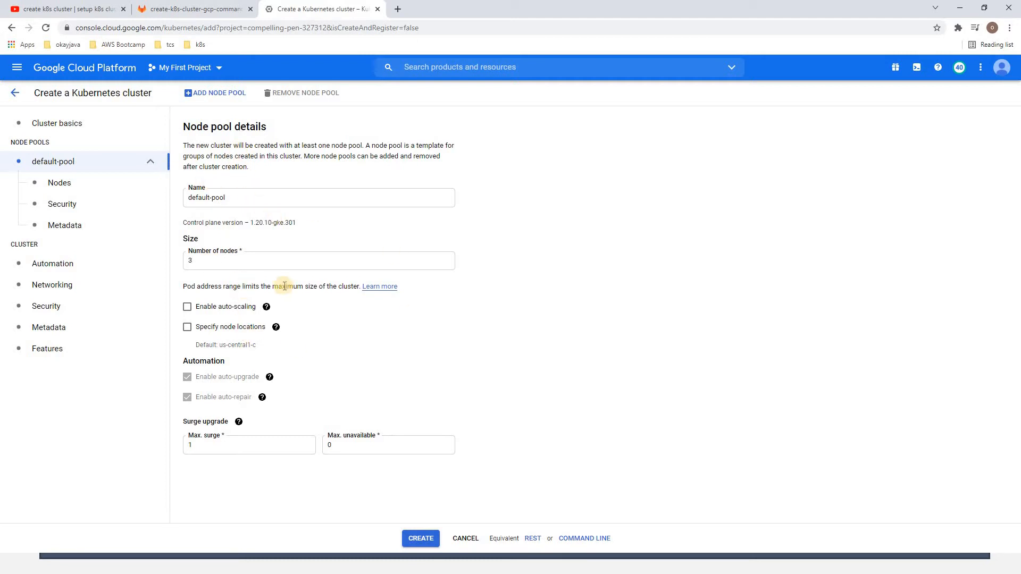
drag(218, 258, 184, 259)
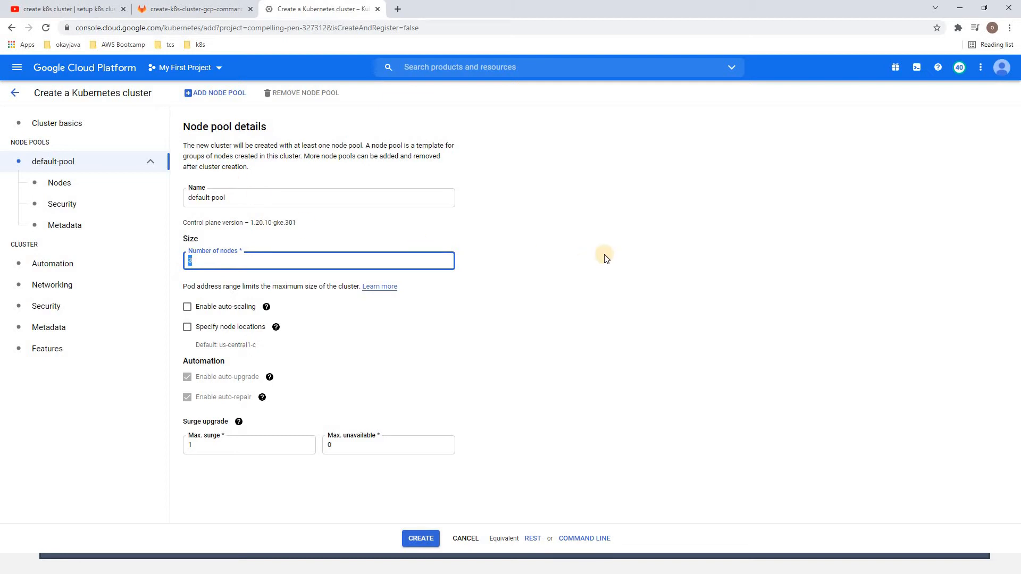
click(584, 229)
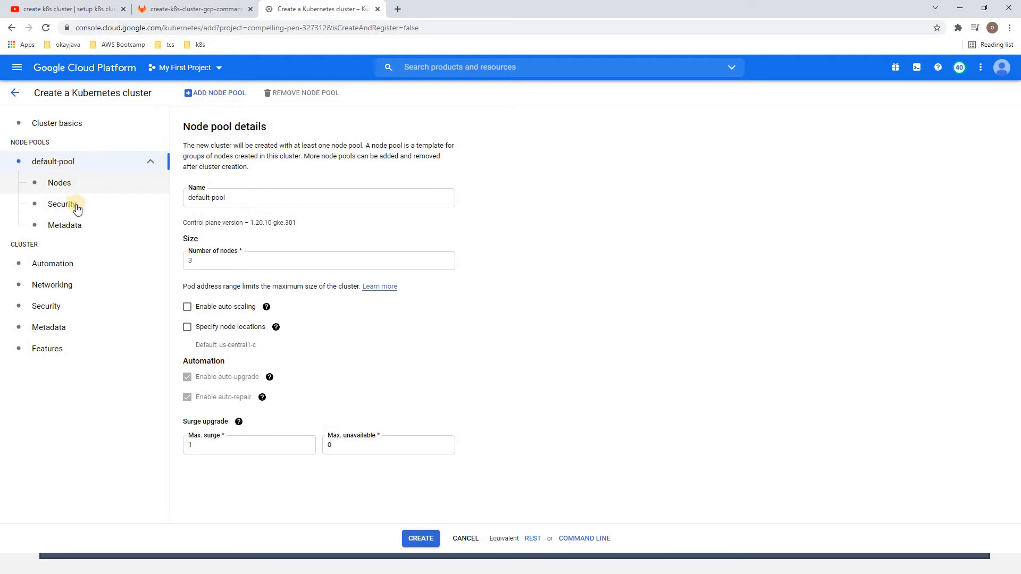
drag(44, 245, 9, 244)
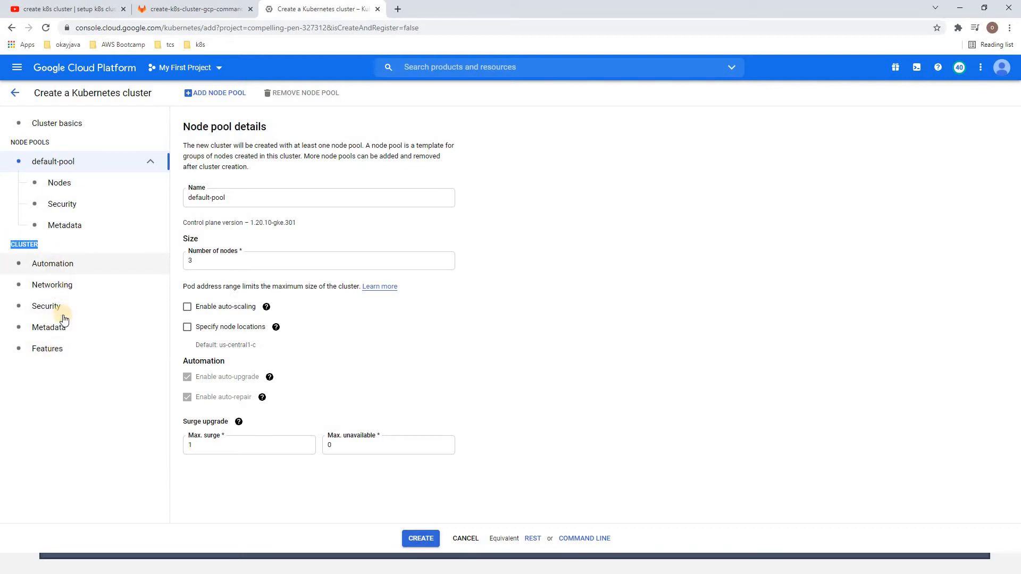
Return to the cluster basics and name the cluster k8s-managed-cluster
click(71, 126)
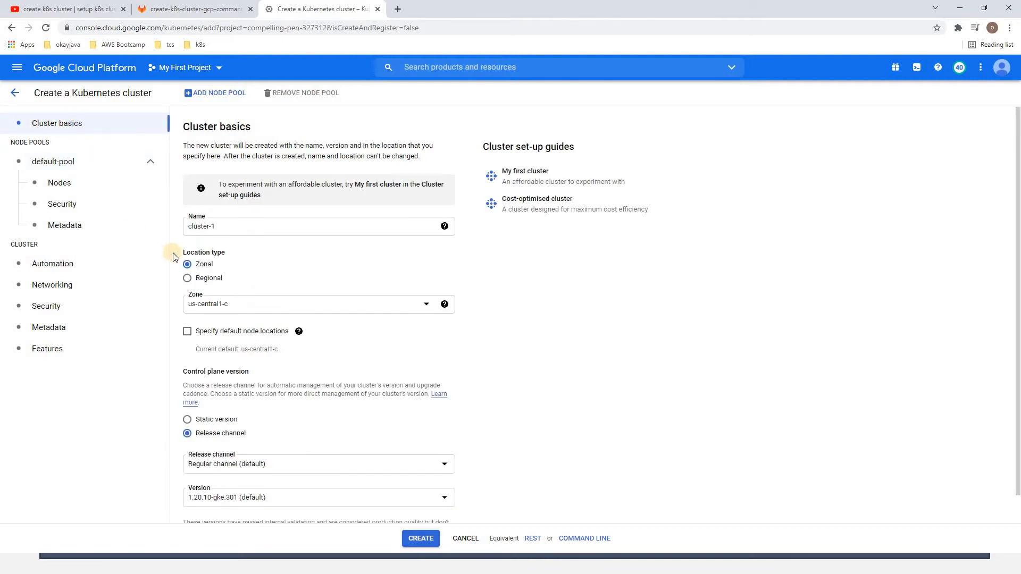
triple_click(233, 230)
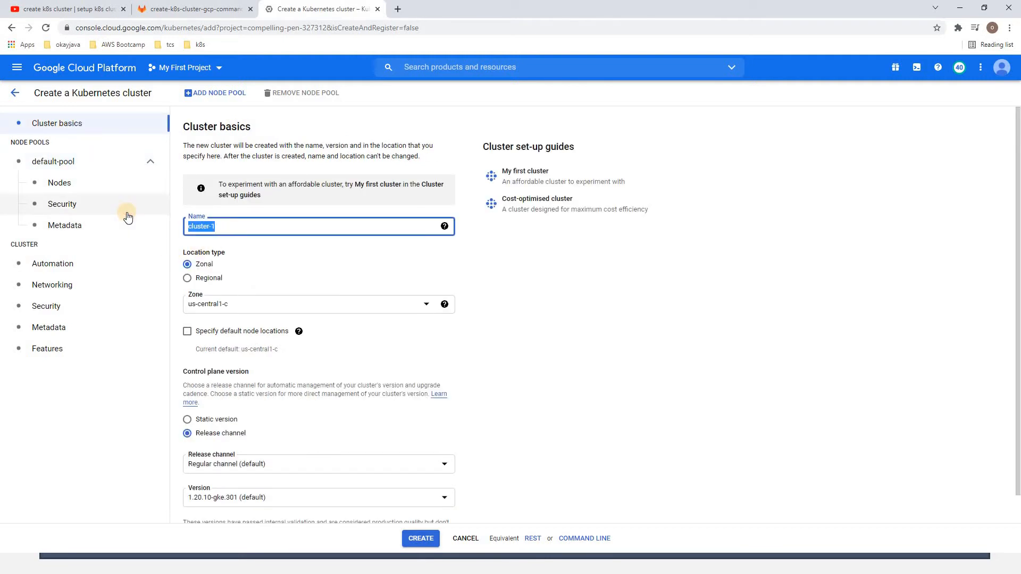
text(k8s-managed-cl)
click(288, 257)
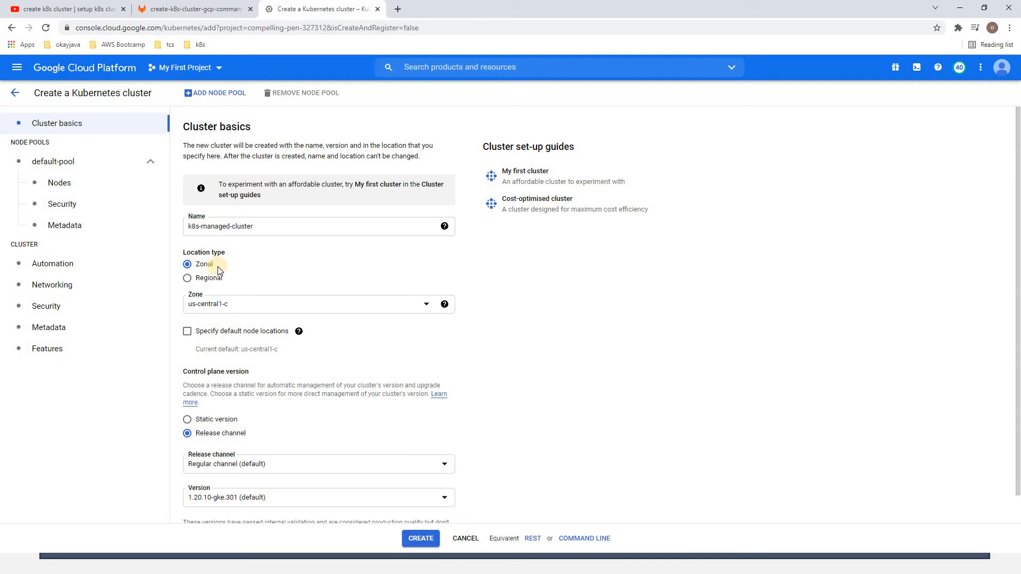
click(259, 265)
Leave the default node locations unspecified and set the location type to Regional with us-central1 as the region
click(234, 332)
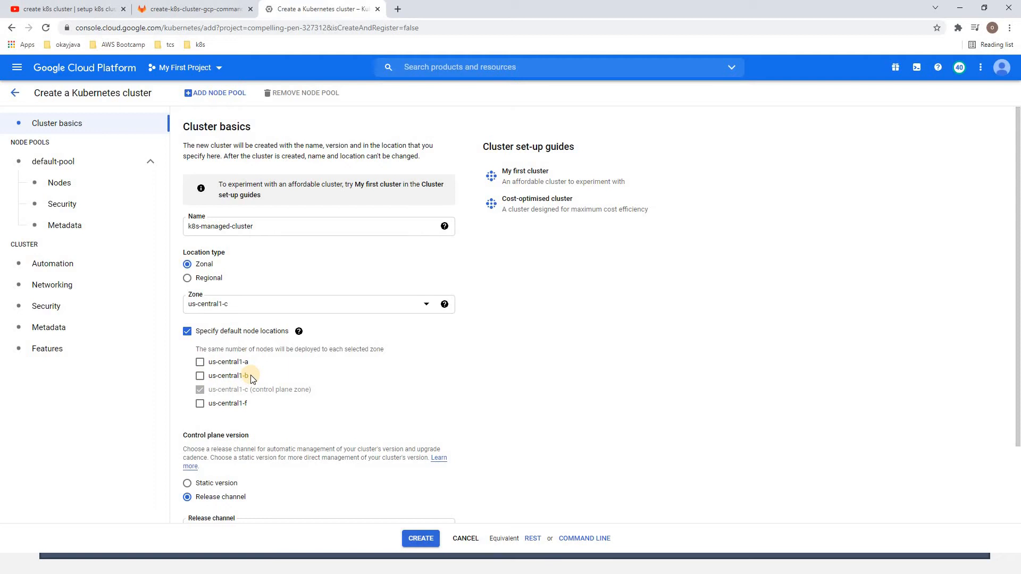
click(188, 331)
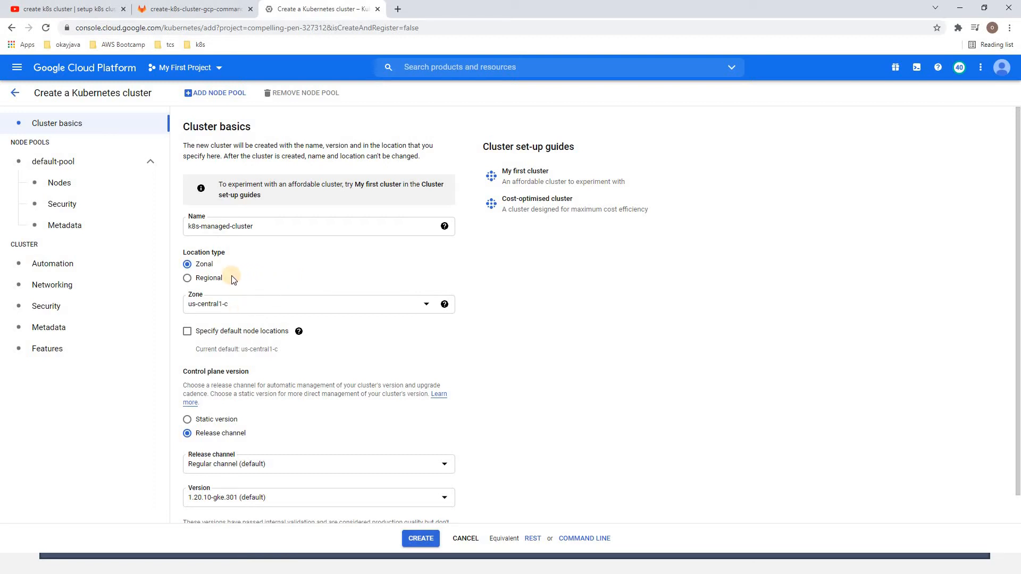
click(213, 279)
click(251, 308)
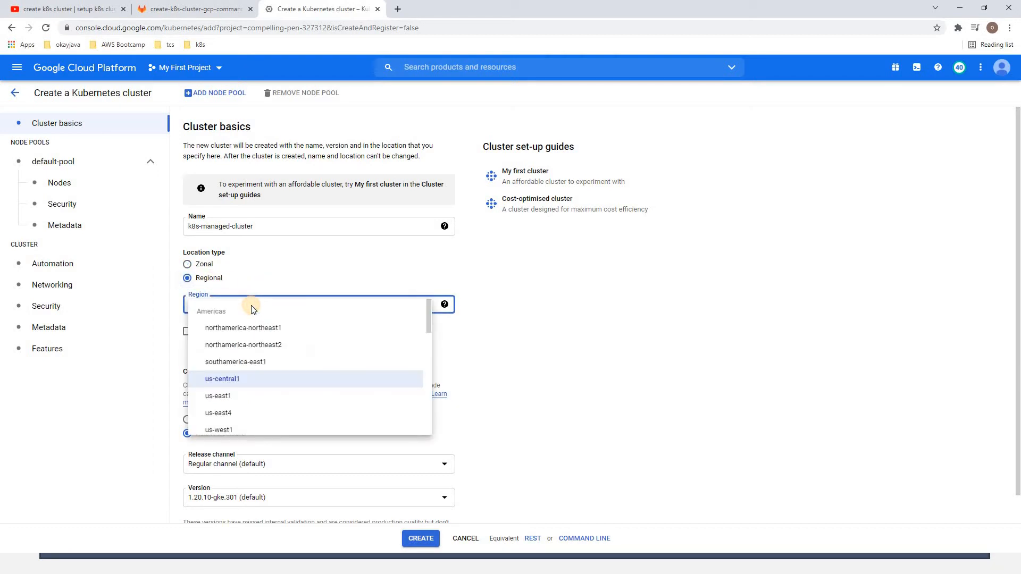
click(249, 381)
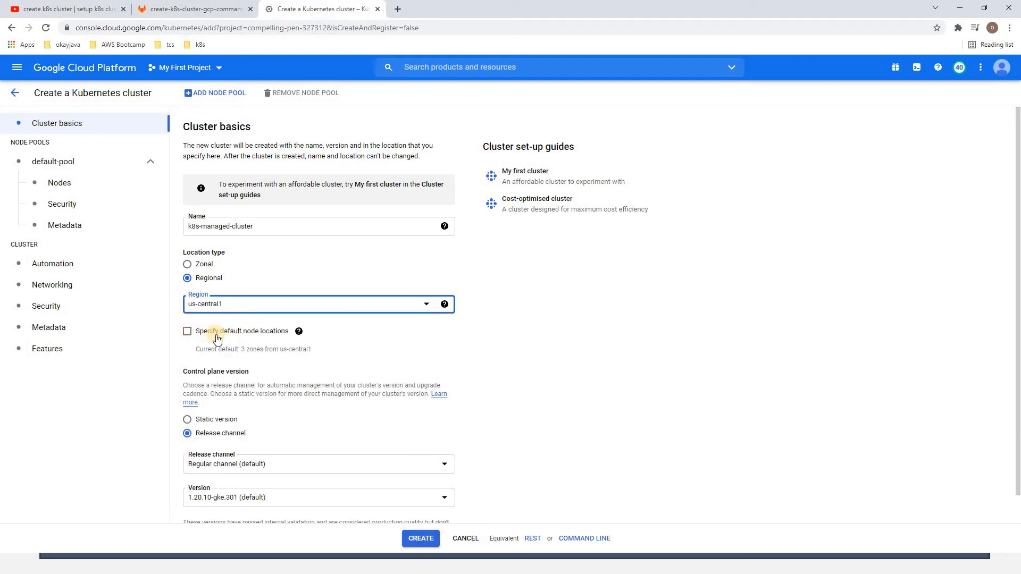
Check the region's default node location choices and compare the Zonal location type, leaving Regional selected with no node locations specified
click(229, 332)
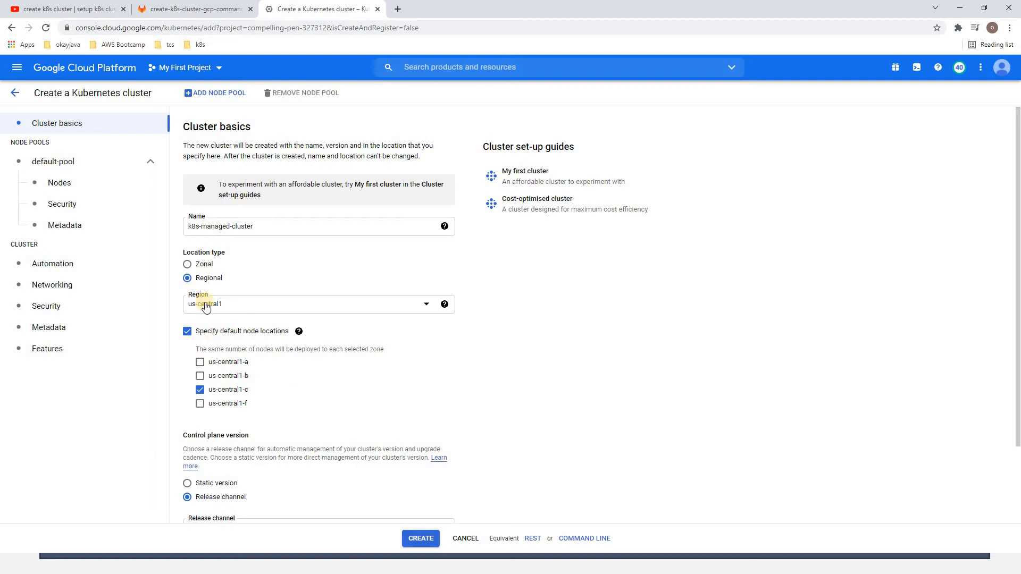
click(224, 334)
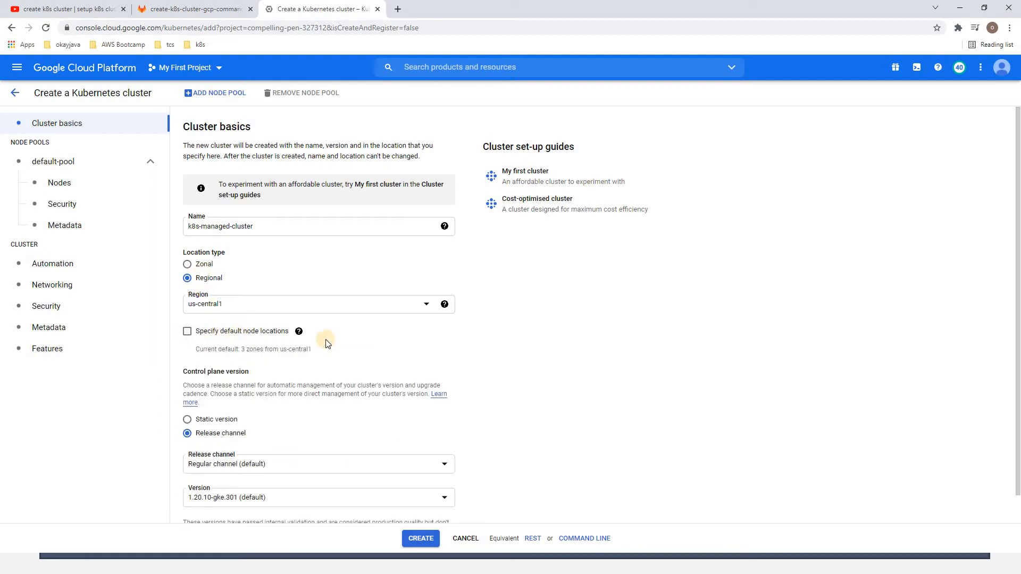
click(205, 265)
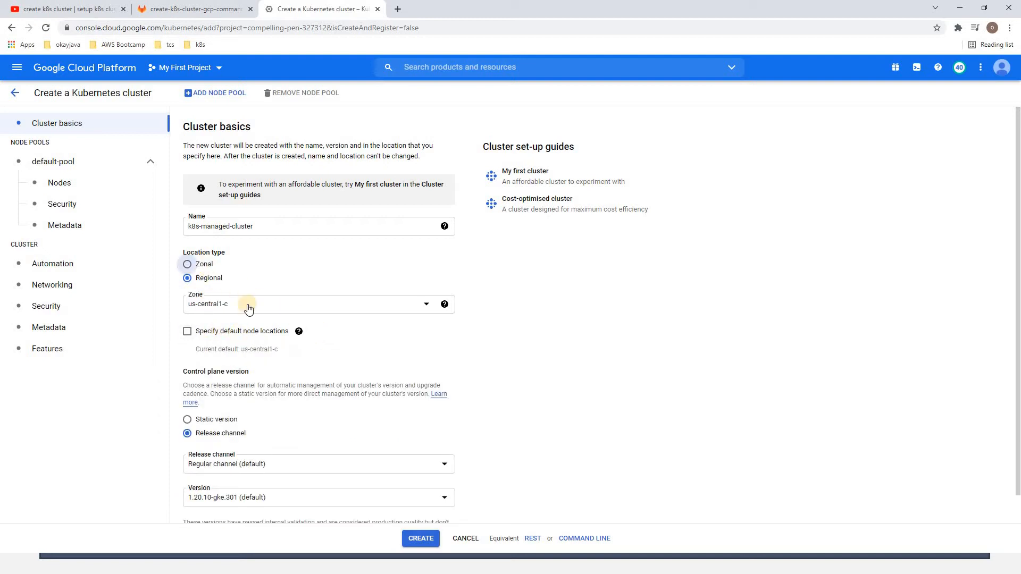
click(211, 277)
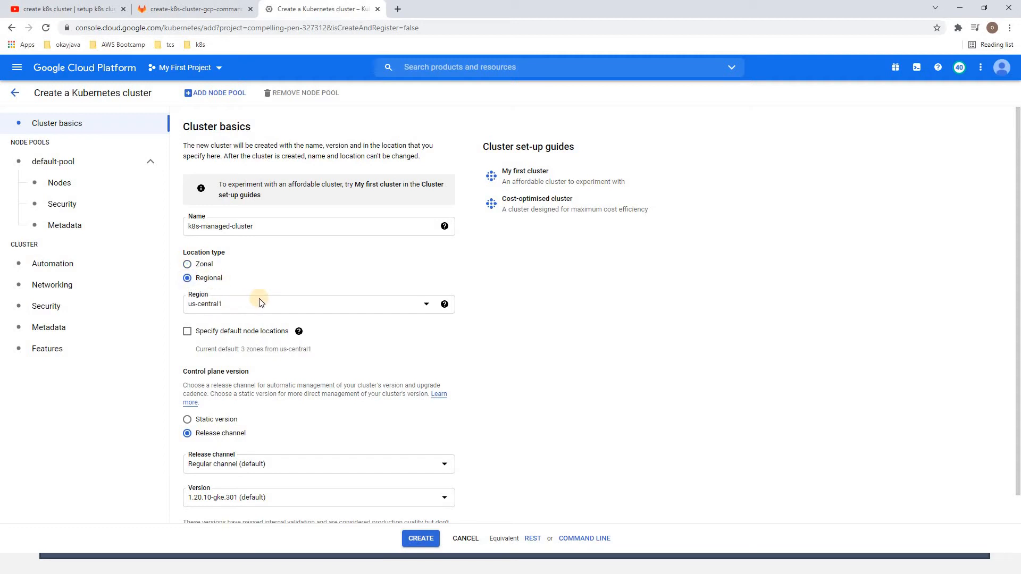
Review the release channels and the versions offered by the Regular channel for the control plane
scroll(524, 358, down, 1)
mouse_move(187, 343)
mouse_down()
mouse_move(262, 345)
mouse_move(179, 341)
mouse_move(190, 342)
mouse_up()
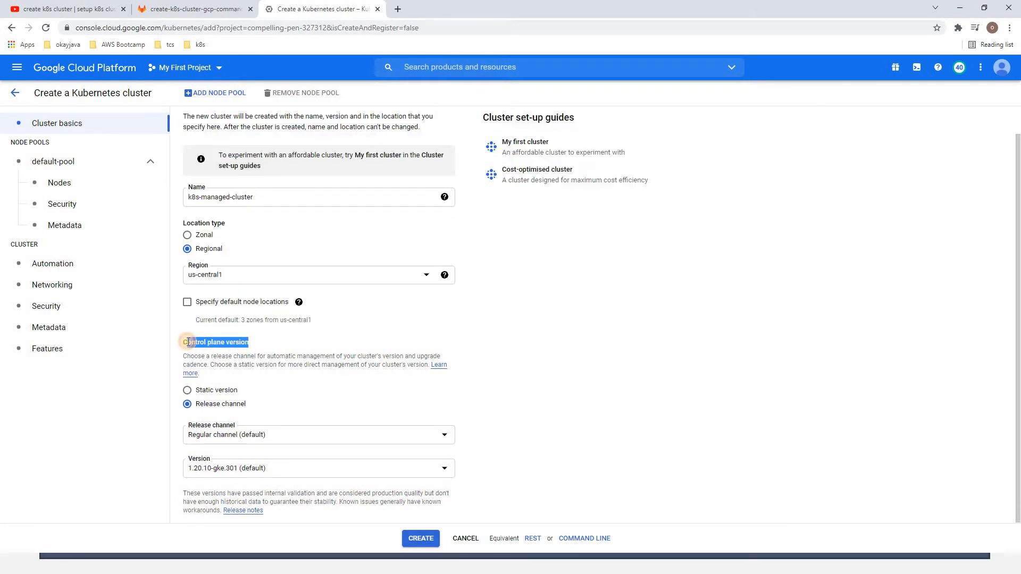
click(264, 343)
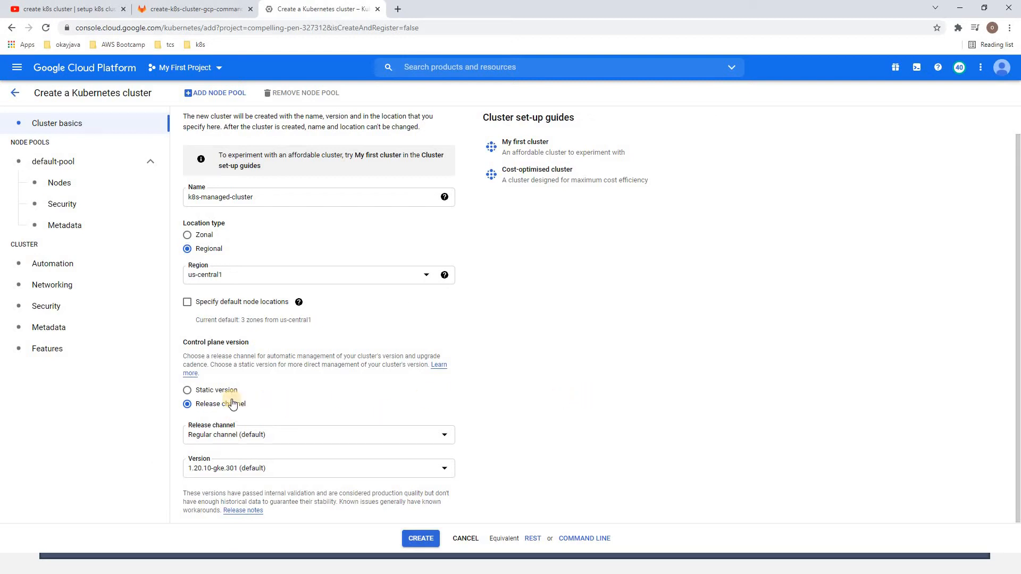
click(263, 441)
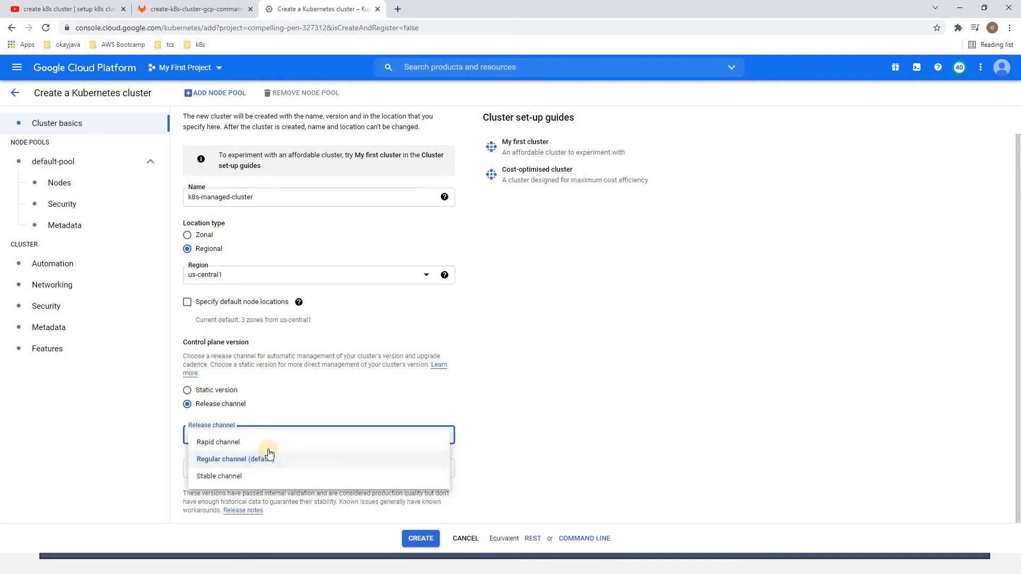
click(255, 464)
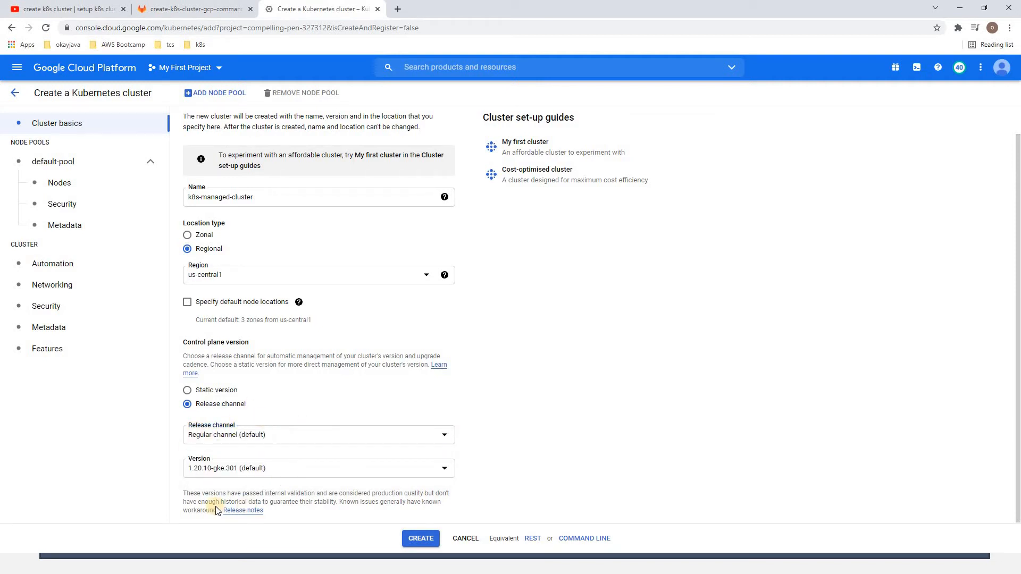
click(278, 471)
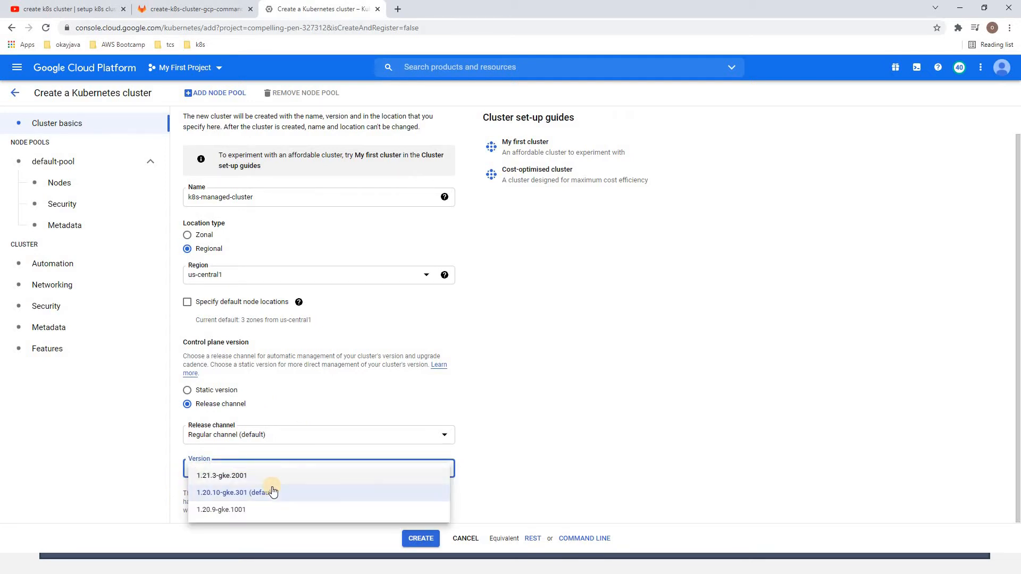
click(346, 464)
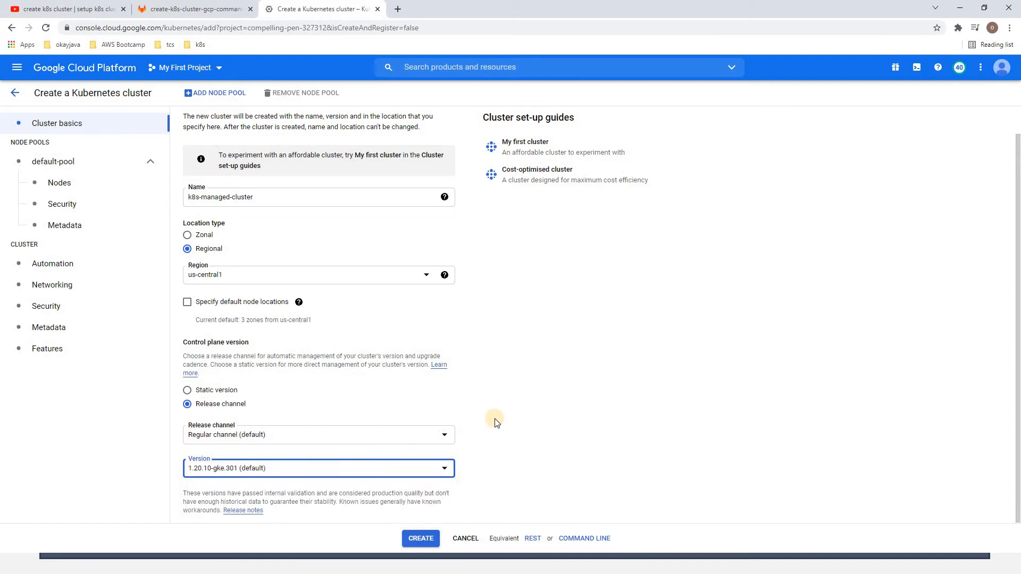
Try the Rapid and Stable release channels to compare their versions, and go back to the Regular channel
click(254, 436)
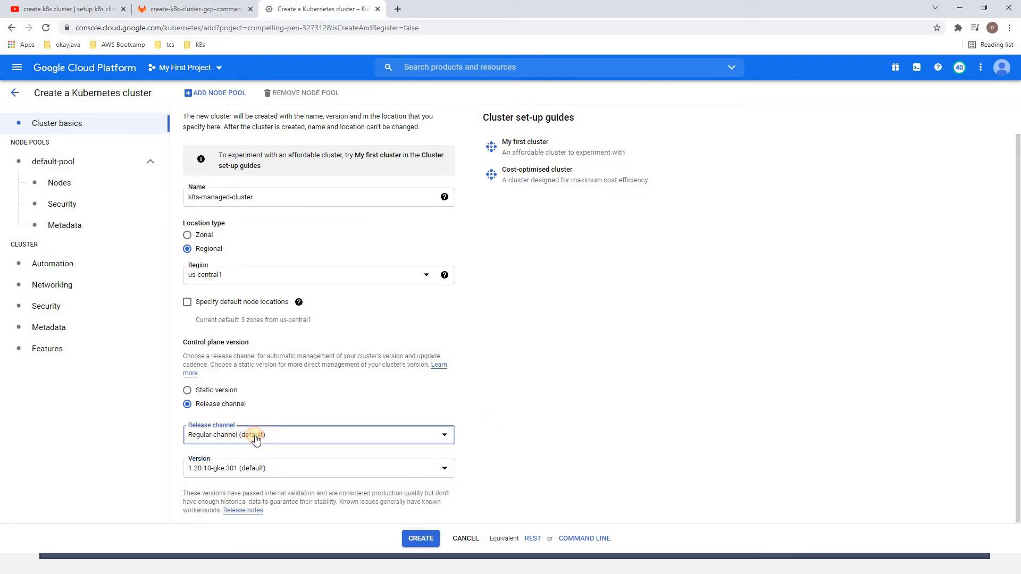
click(244, 443)
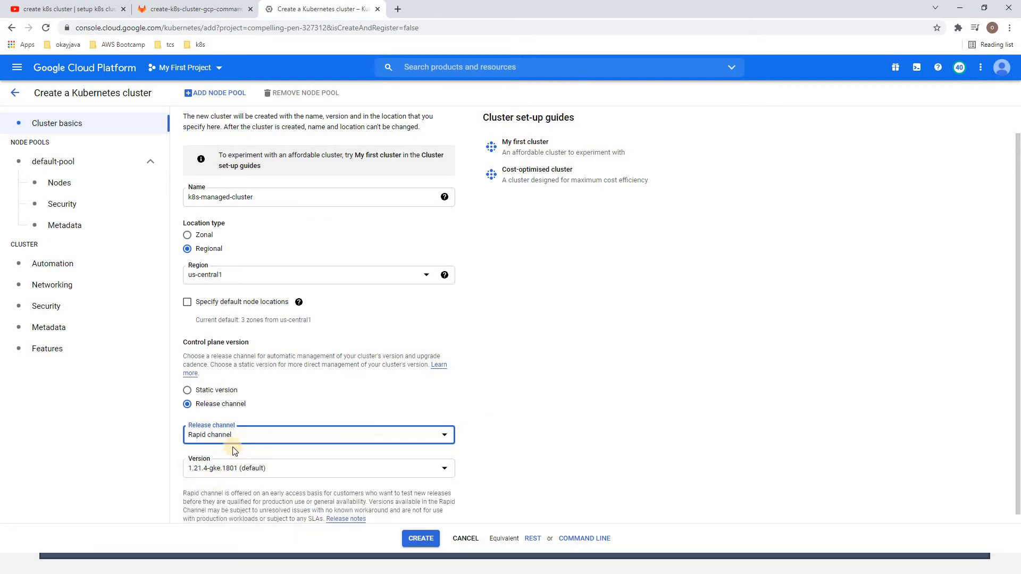
click(237, 435)
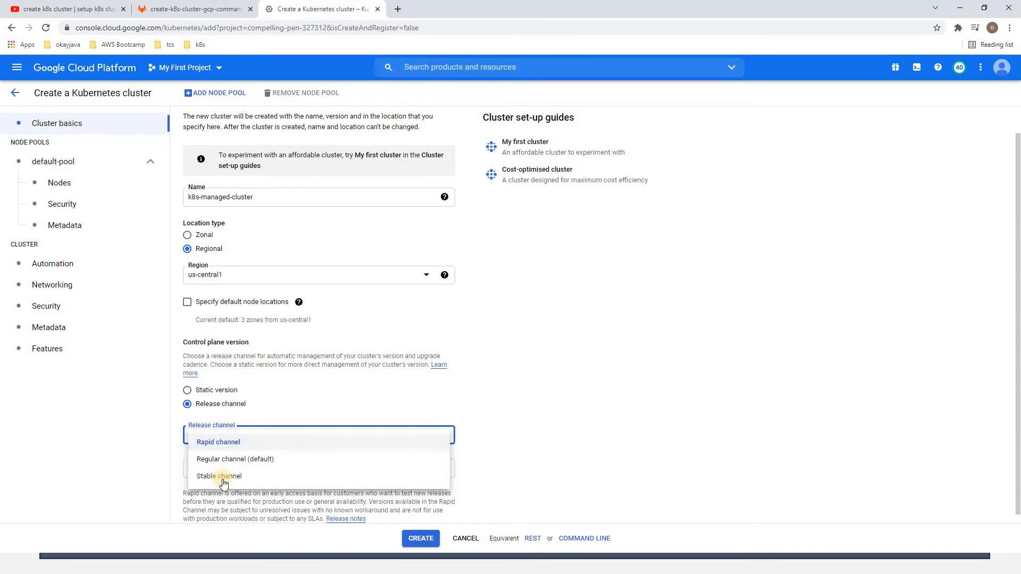
click(250, 480)
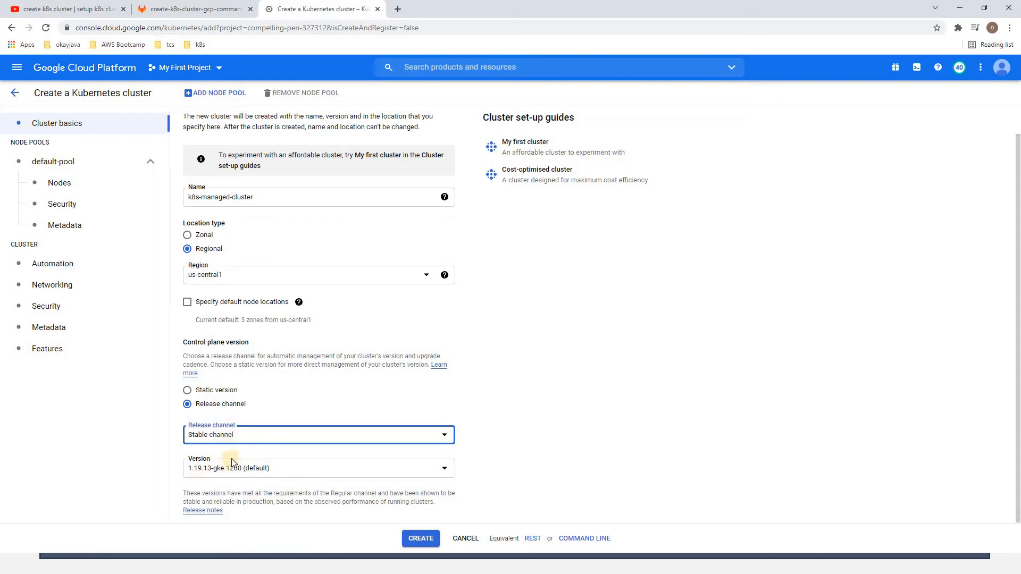
click(241, 438)
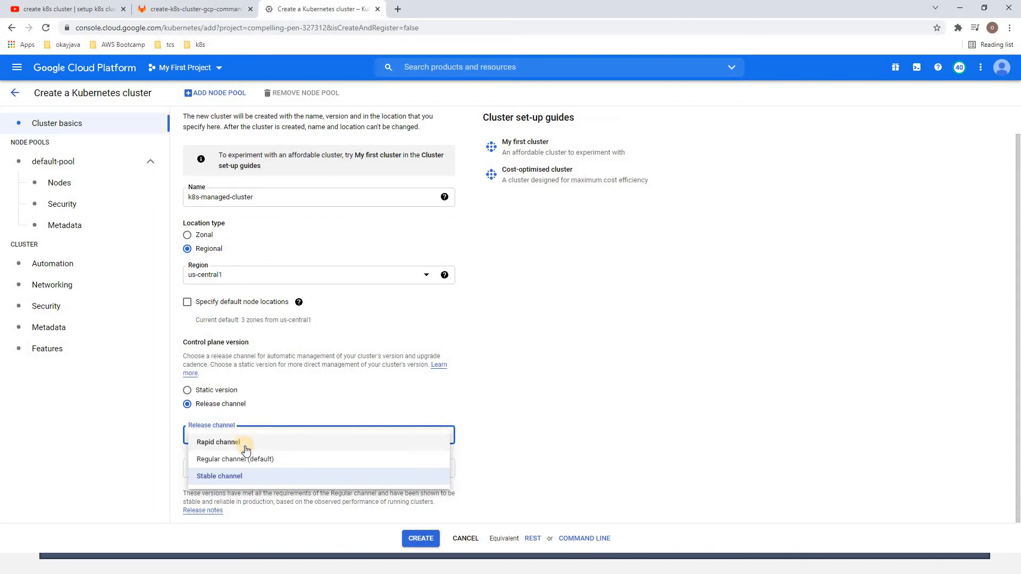
click(249, 461)
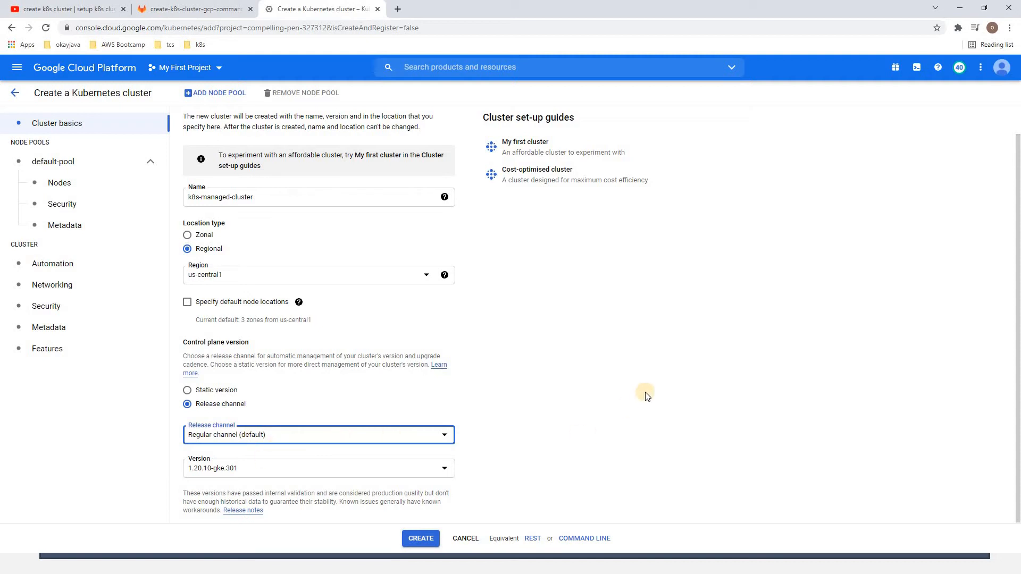
Switch the control plane to a static version and choose 1.20.10-gke.301 (default)
click(221, 392)
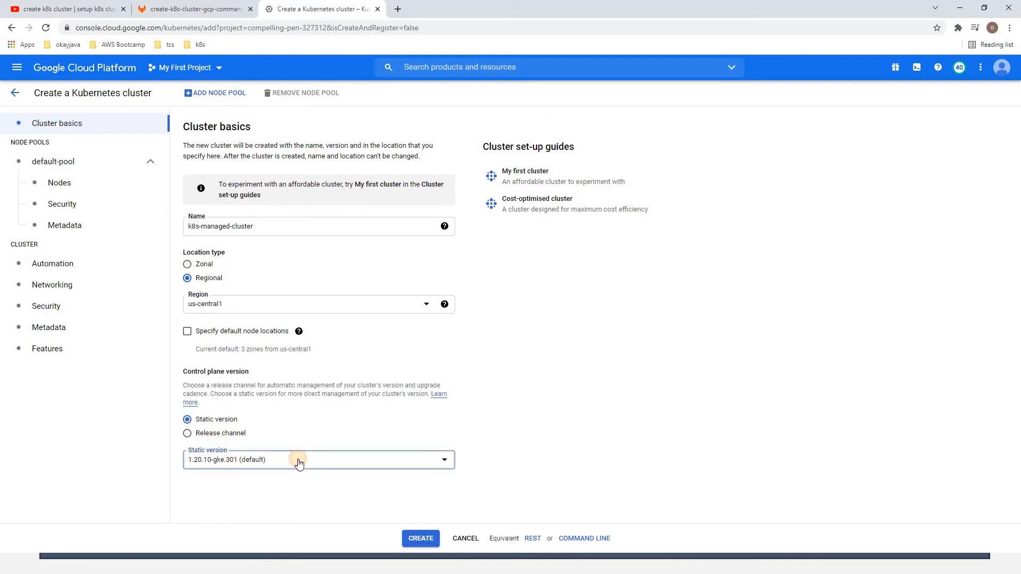
click(298, 461)
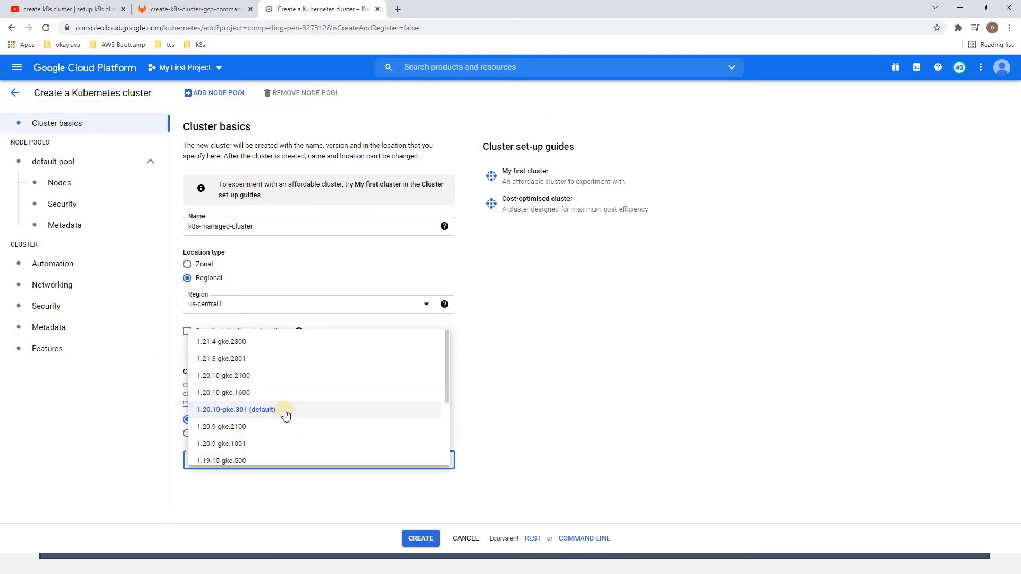
click(286, 416)
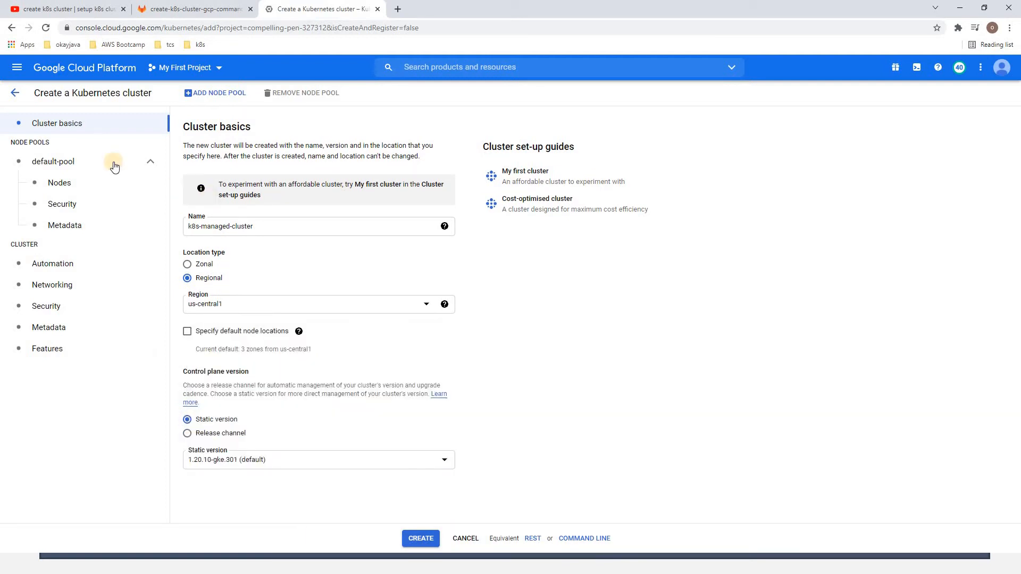
Open the default node pool's details and review its name and number of nodes per zone
drag(60, 143, 1, 141)
click(50, 161)
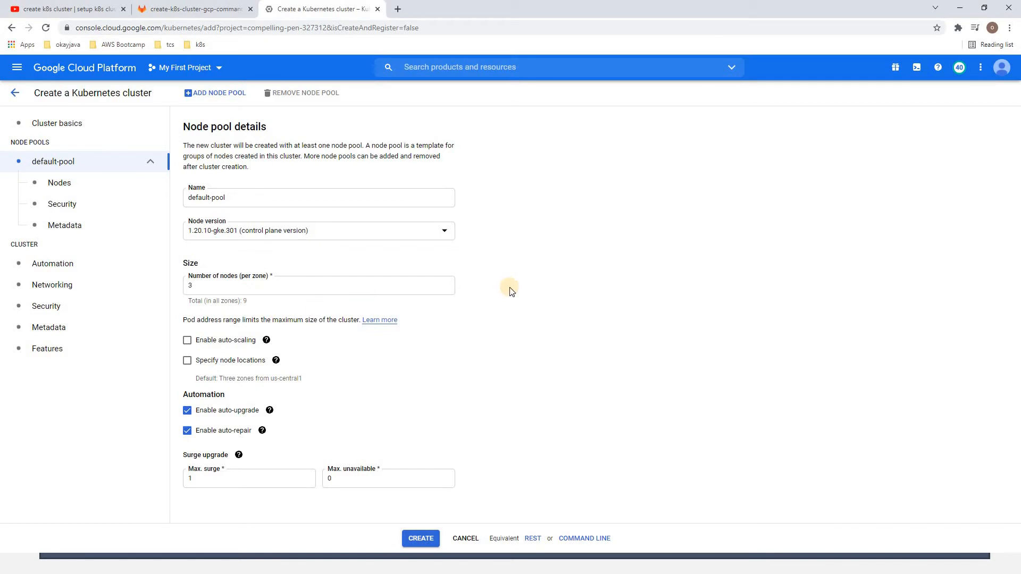
drag(212, 286, 181, 286)
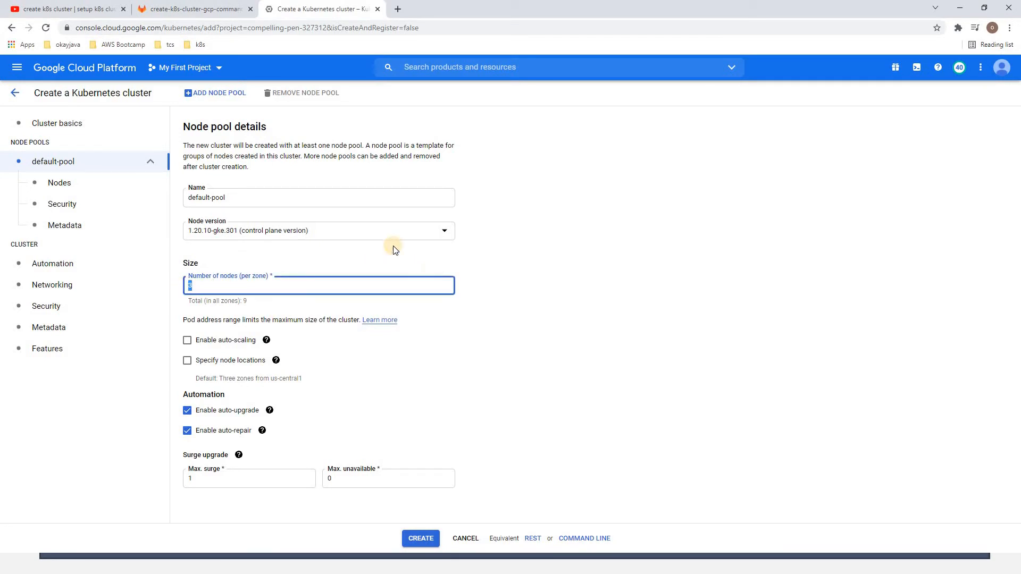
drag(263, 198, 160, 200)
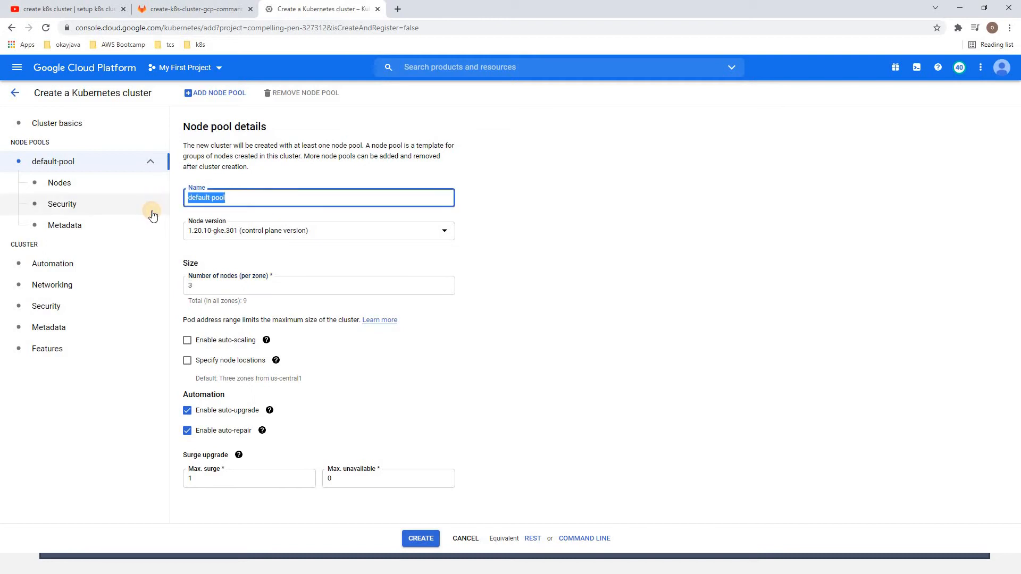
Rename the default node pool as node-pool
text(node-pool)
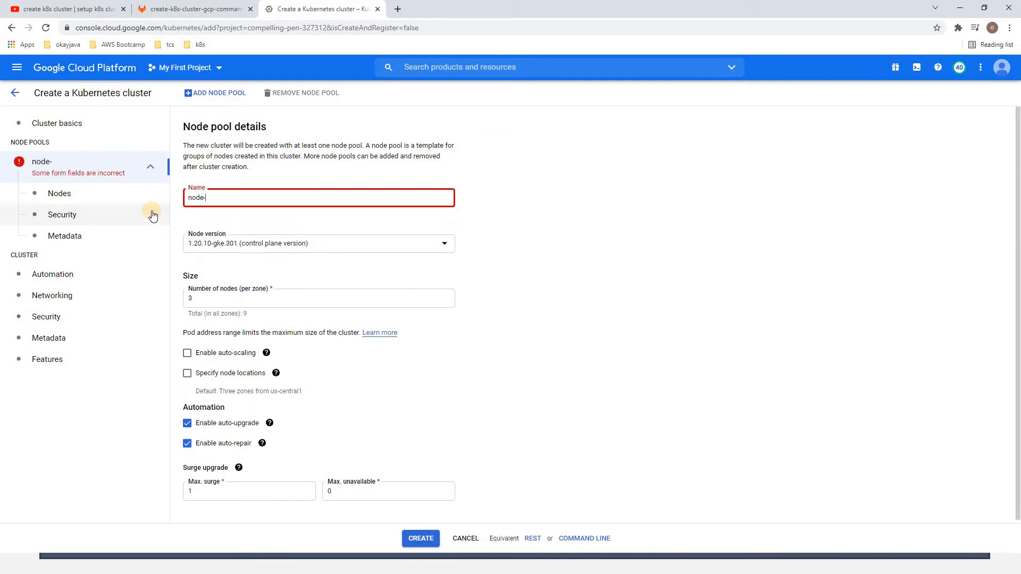
click(545, 244)
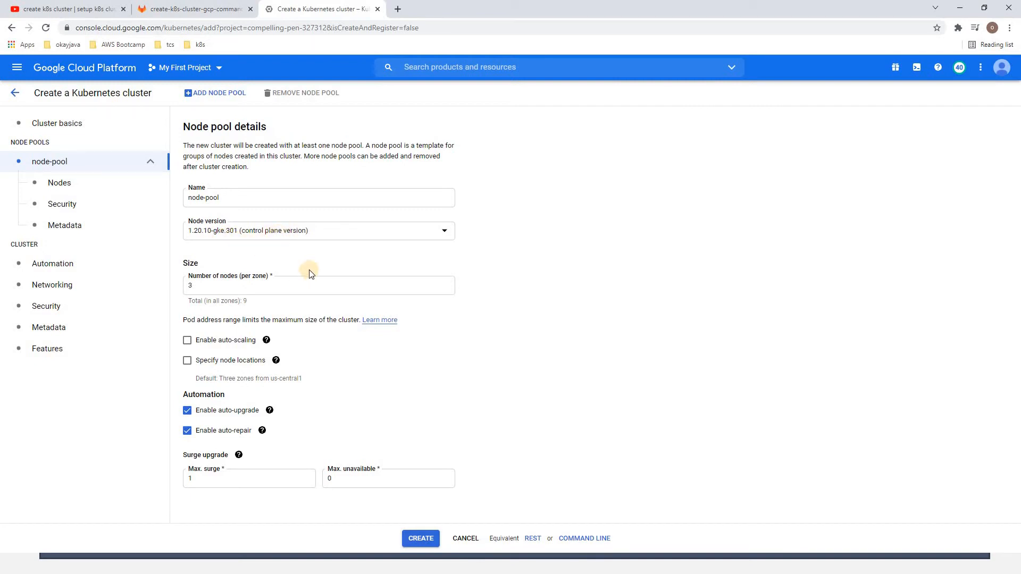
Review the node pool's number of nodes per zone and its surge upgrade settings
click(214, 287)
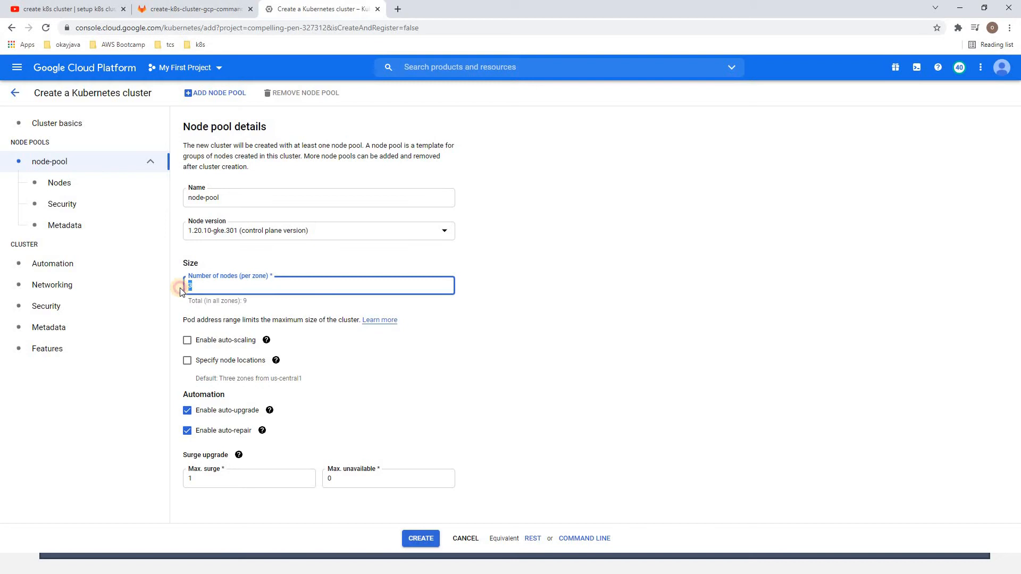
click(618, 296)
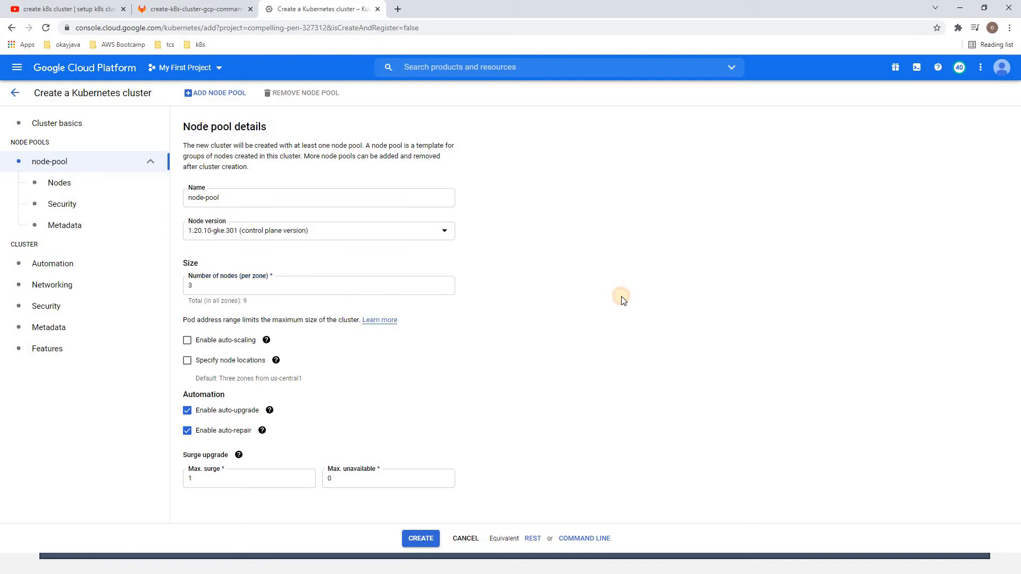
click(333, 286)
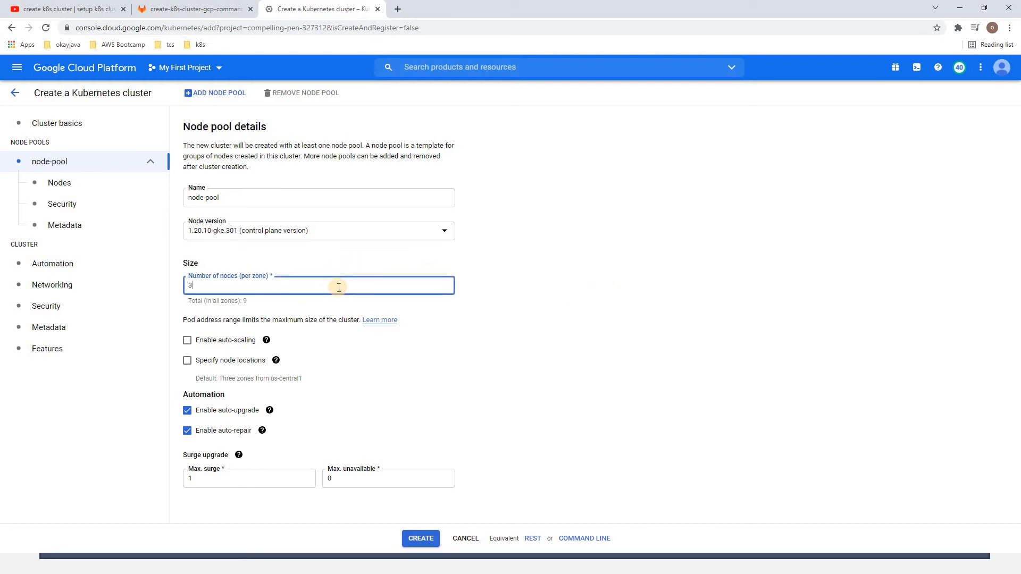
click(755, 306)
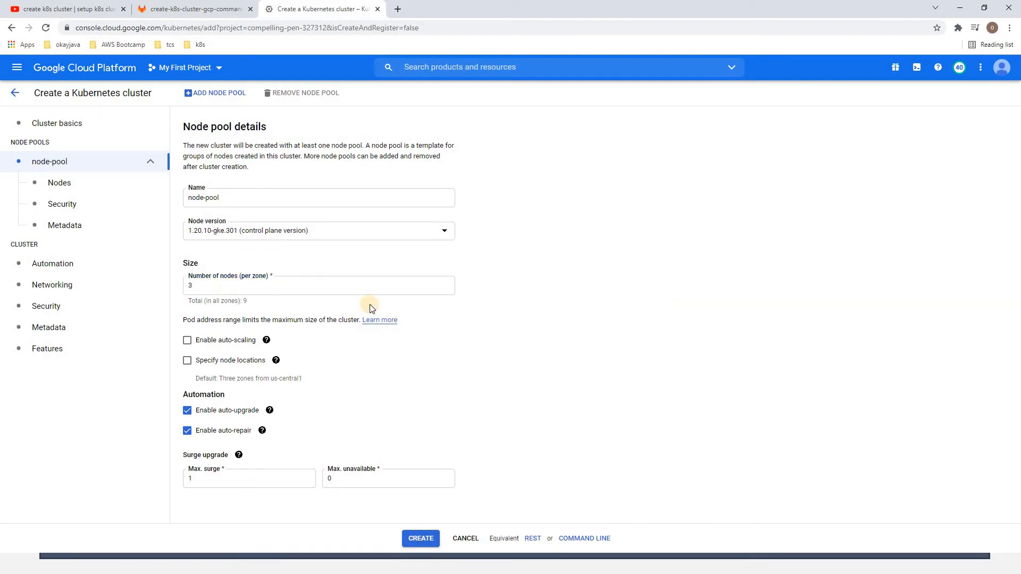
click(231, 290)
click(603, 321)
click(478, 379)
click(367, 480)
click(208, 476)
In the pool's node settings, set the image type to Ubuntu with Docker (Ubuntu)
click(66, 189)
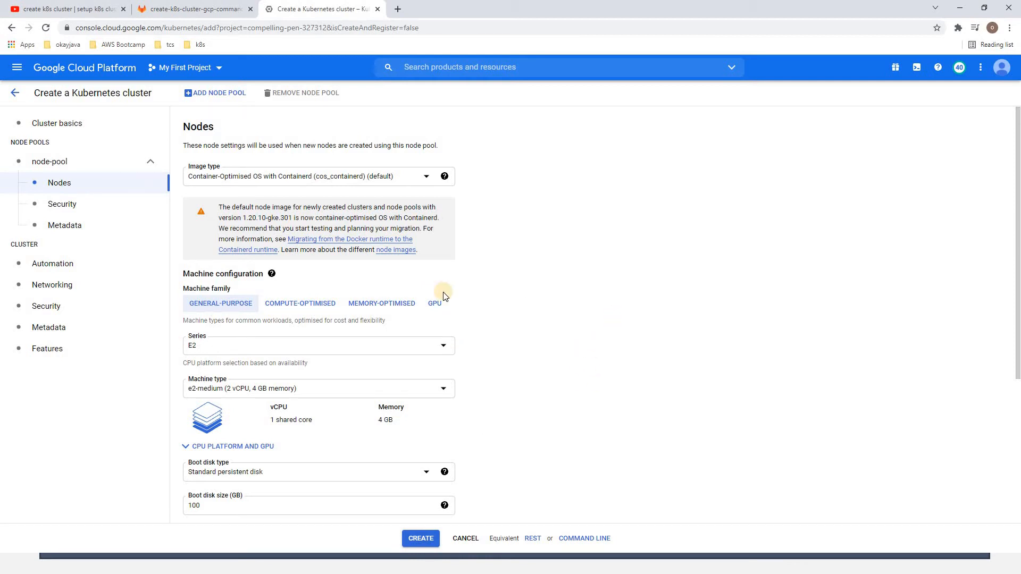
click(301, 177)
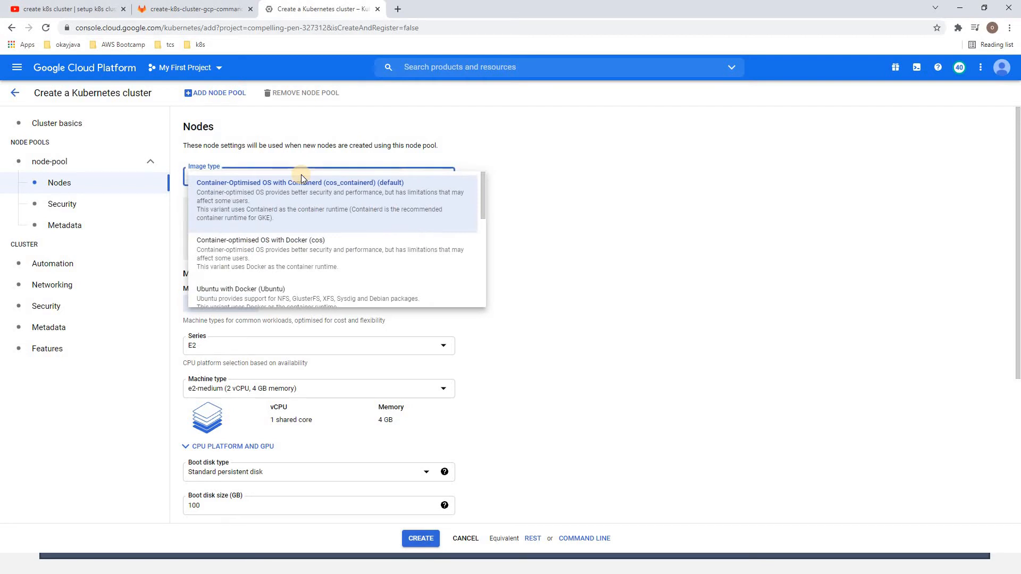
click(268, 298)
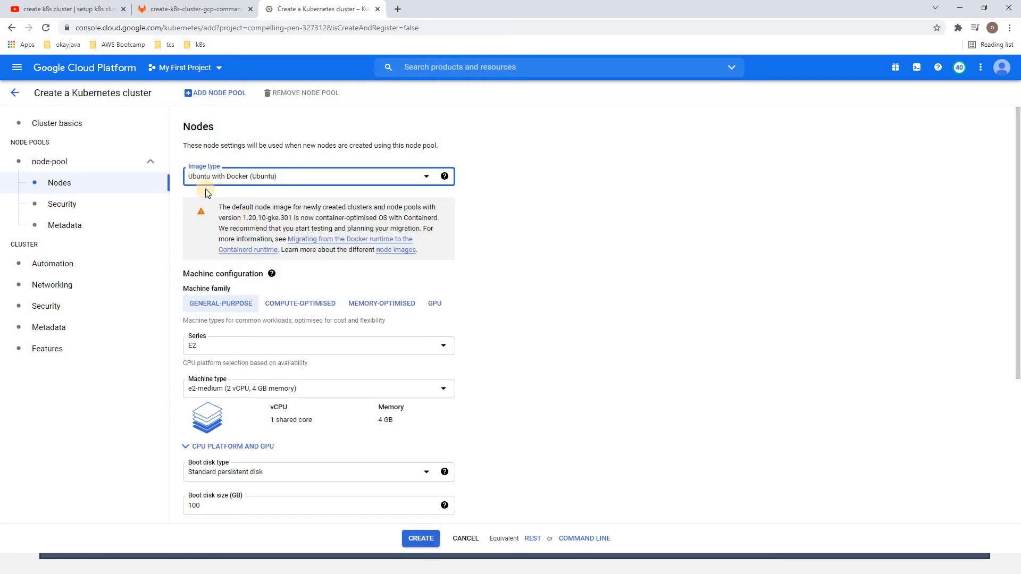
click(589, 230)
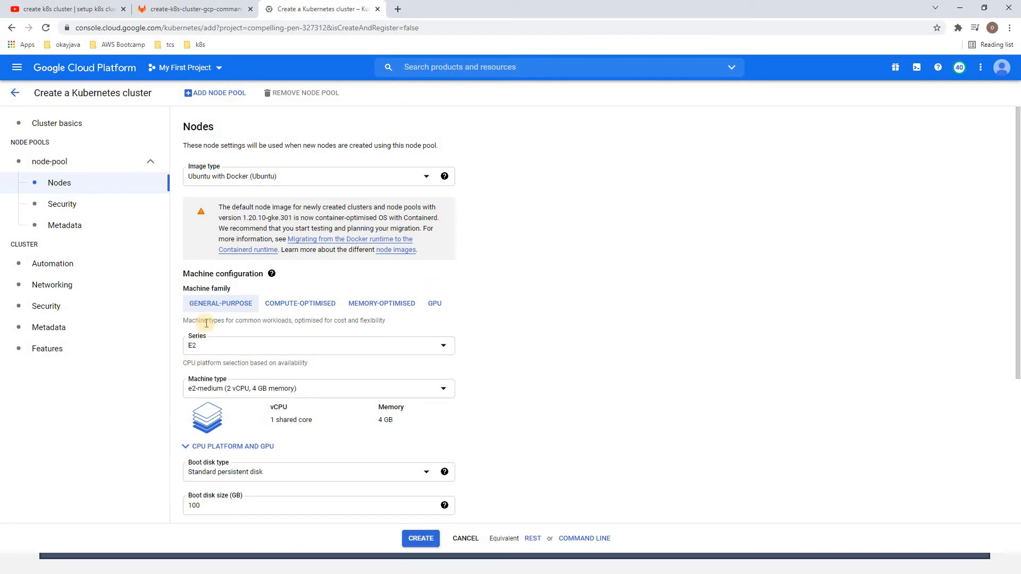
Select the E2 series and the e2-medium machine type (2 vCPU, 4 GB memory) for the nodes
click(216, 349)
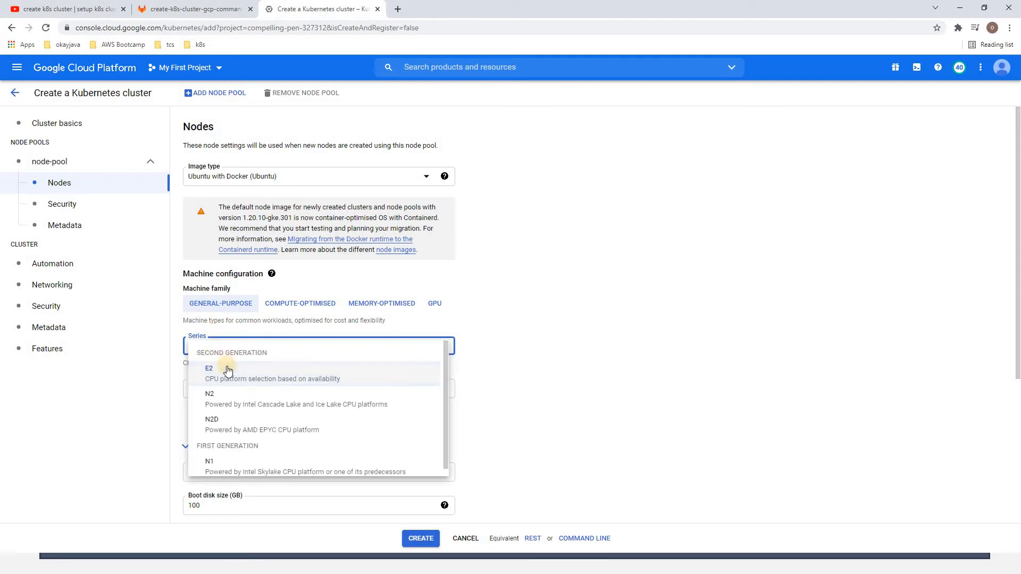
click(198, 366)
click(599, 344)
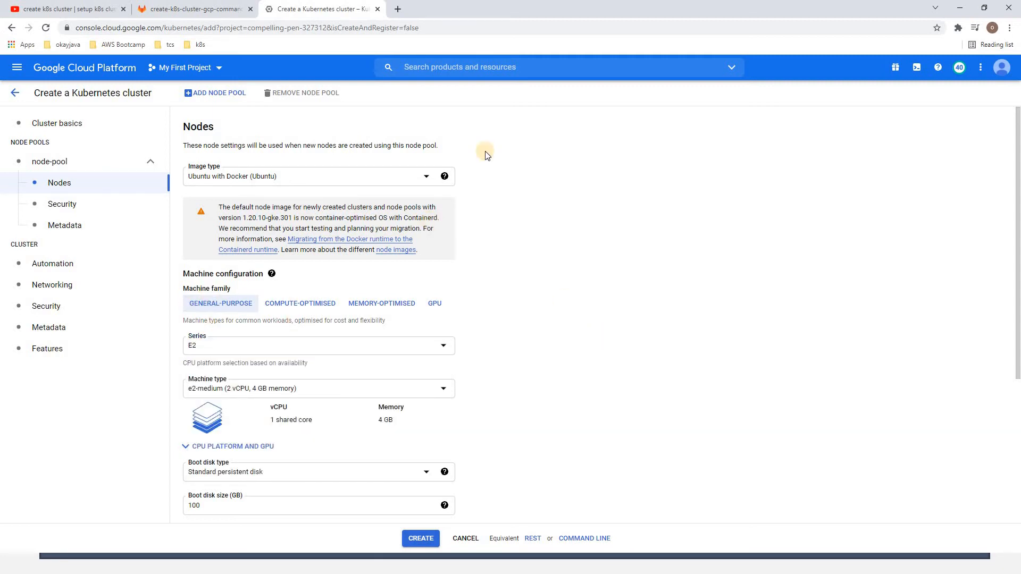
click(301, 392)
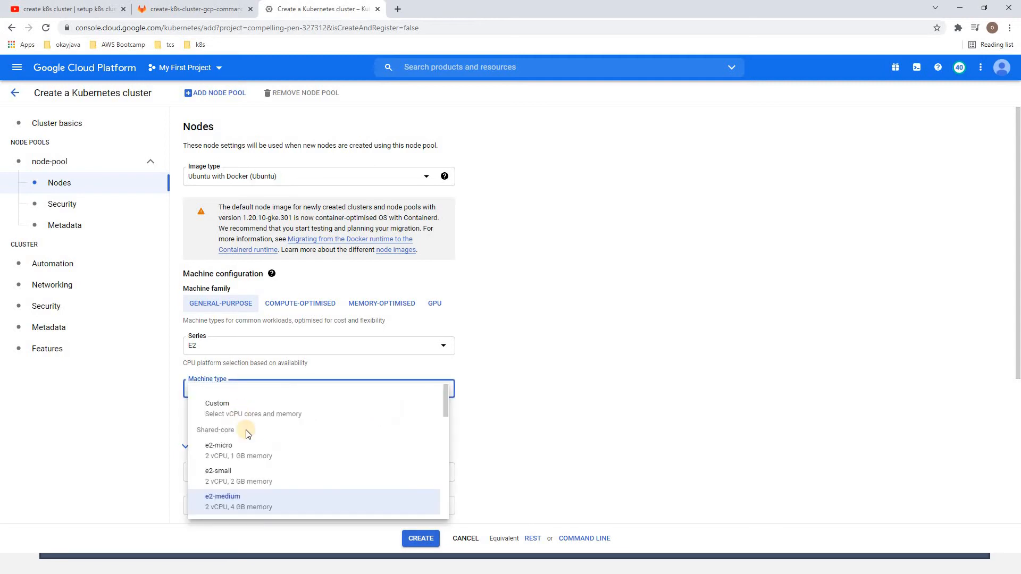
click(246, 502)
click(565, 386)
scroll(564, 385, down, 2)
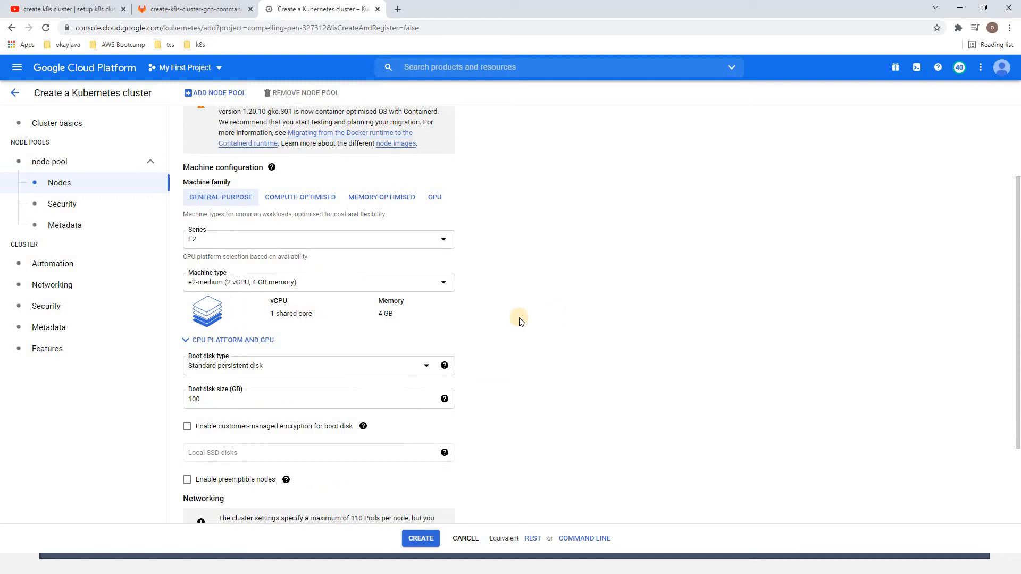
Review the other machine types offered for the E2 series without changing the selection
click(257, 283)
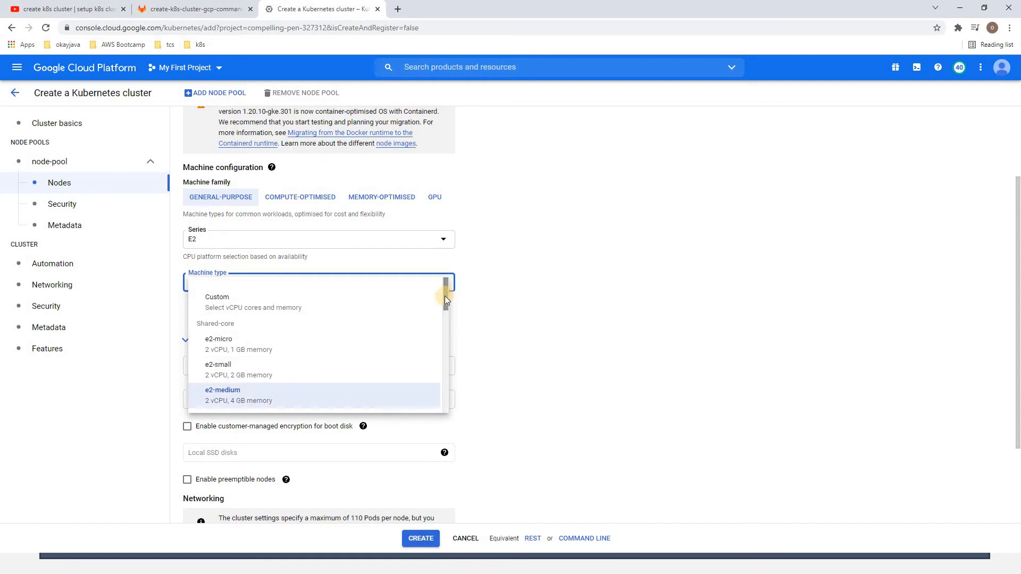
drag(445, 299, 448, 333)
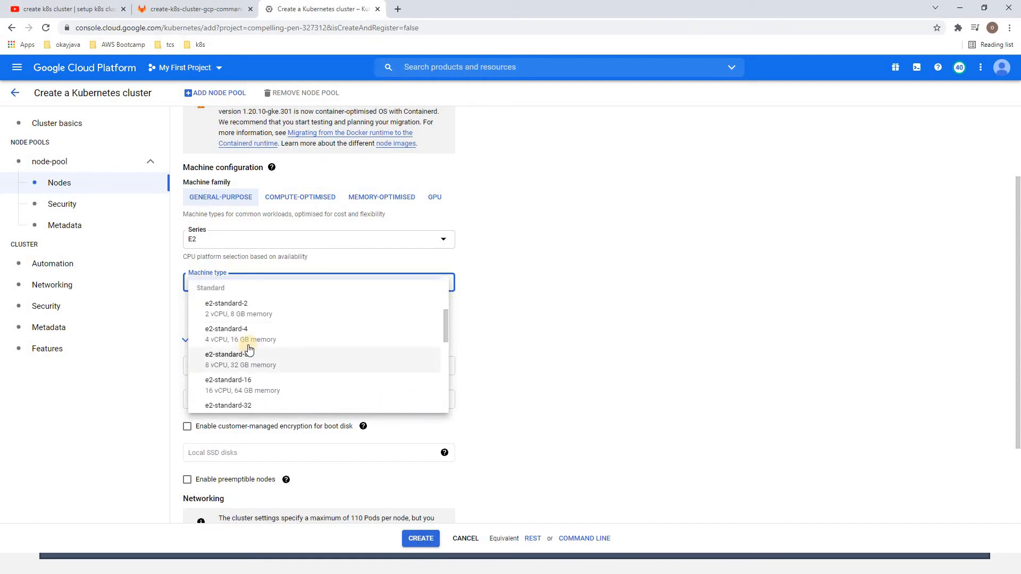
scroll(282, 289, up, 3)
click(291, 265)
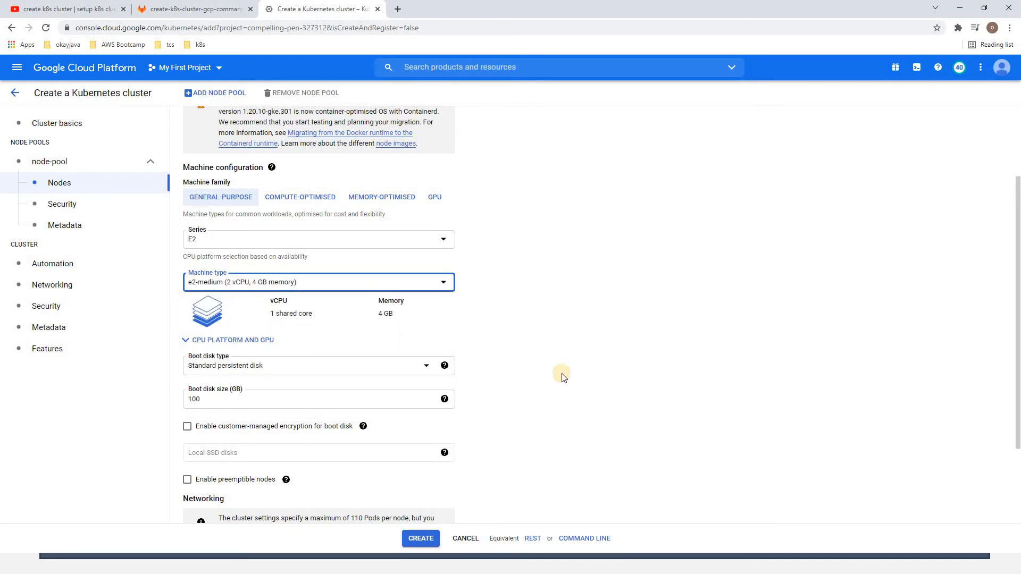
Set the nodes' boot disk size to 10 GB and look over the remaining node networking settings
drag(250, 399, 153, 406)
text(10)
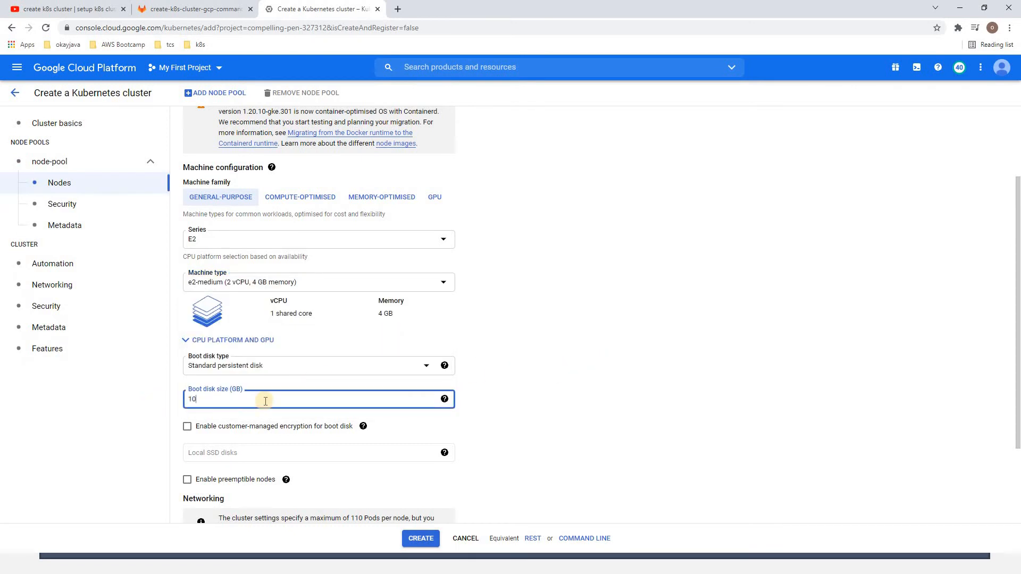
click(564, 379)
scroll(565, 383, down, 1)
scroll(564, 383, down, 2)
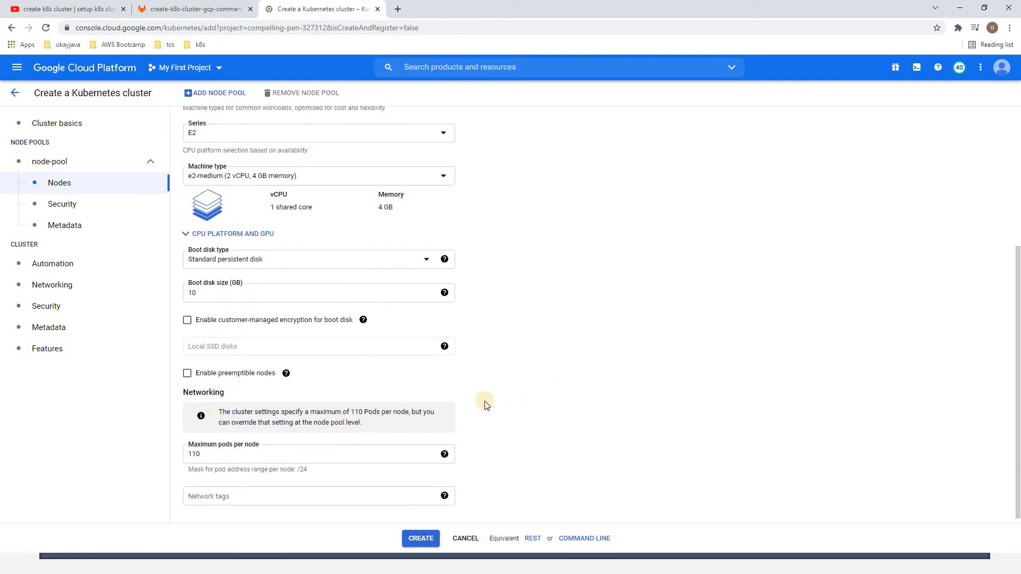
Enable secure boot in the node pool's security settings
click(76, 208)
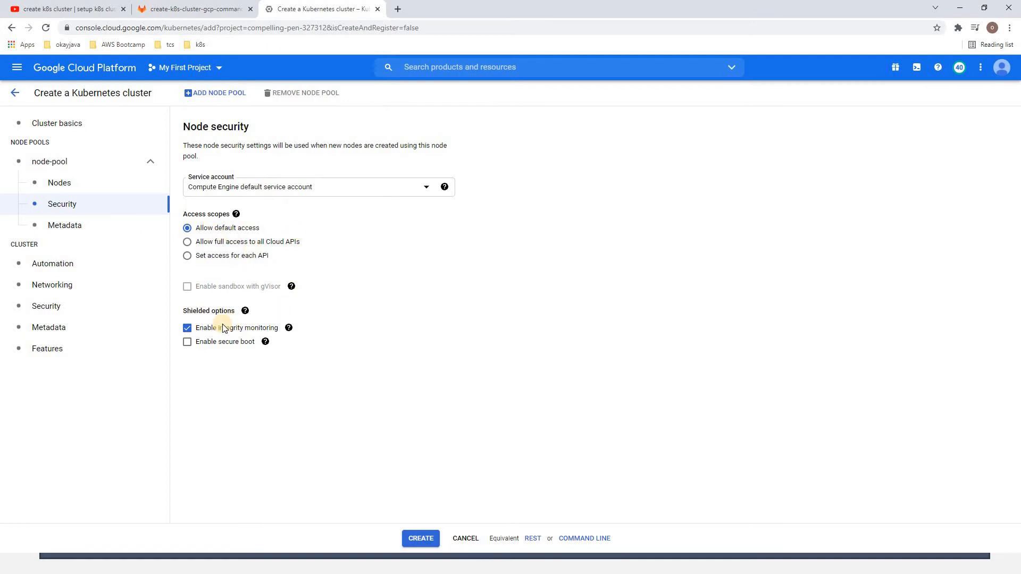
click(188, 345)
Add a Kubernetes label with key owner and value okayjava to the node pool's metadata
click(75, 227)
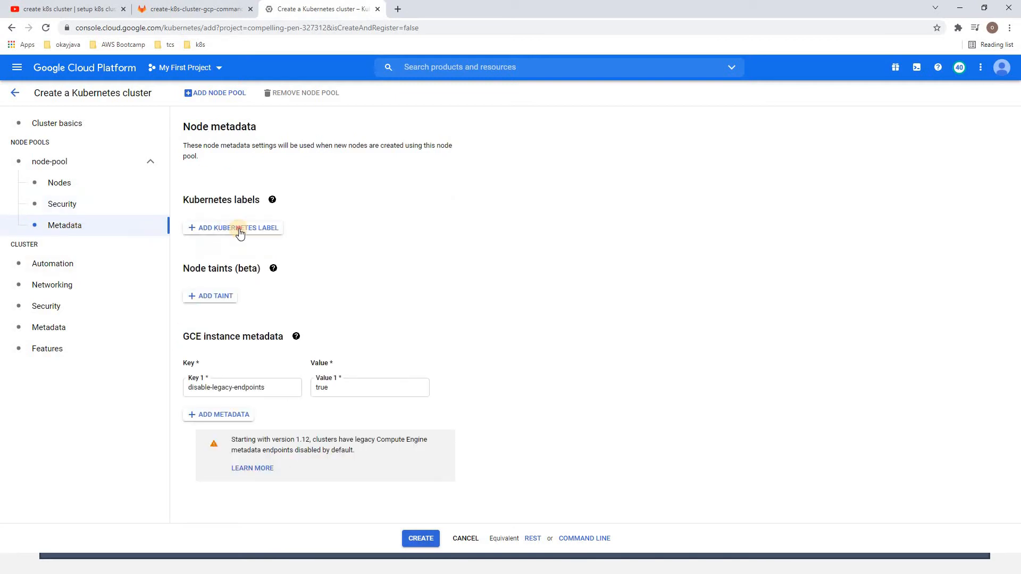
click(240, 231)
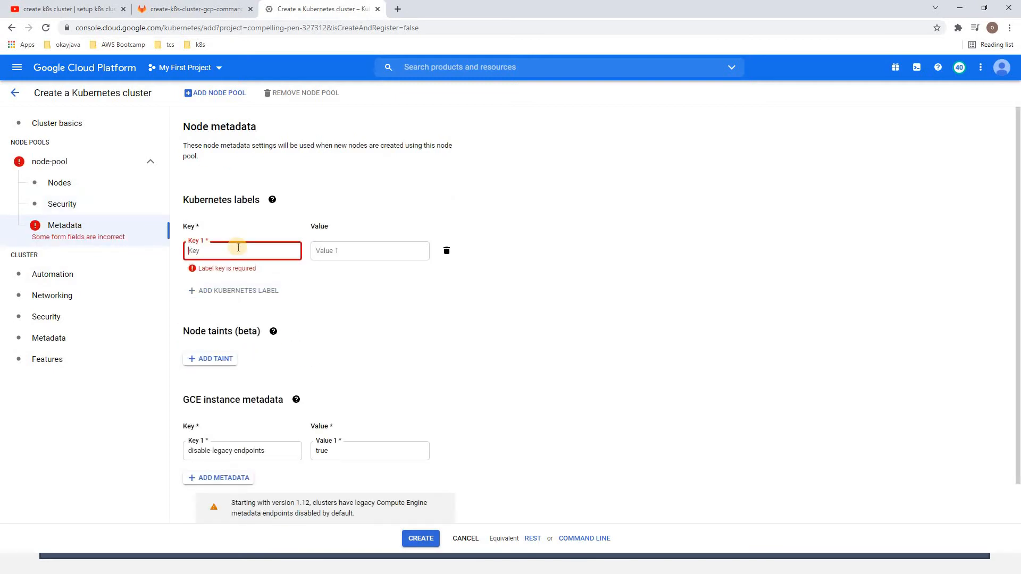
text(owner)
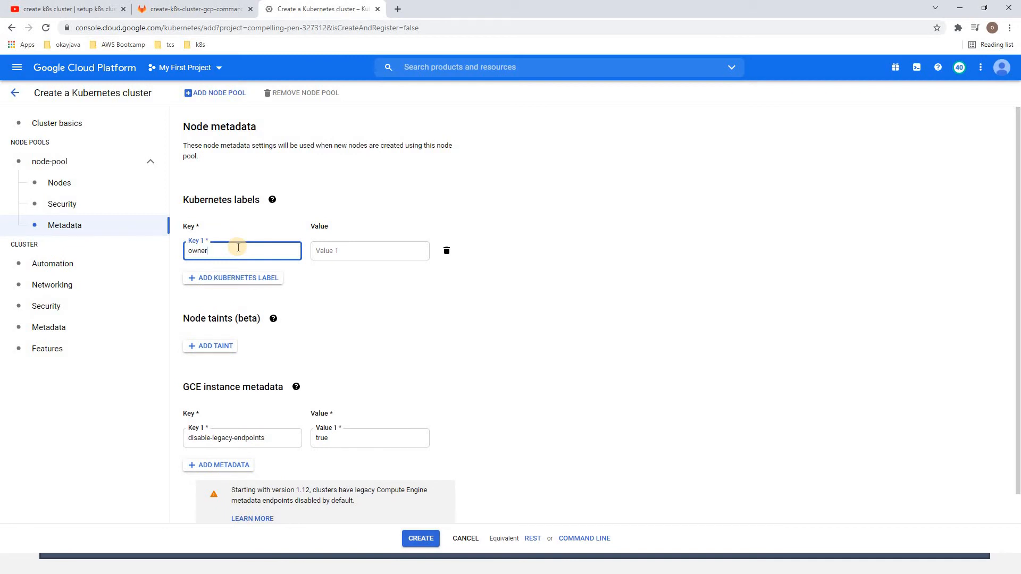
key(Tab)
text(okay)
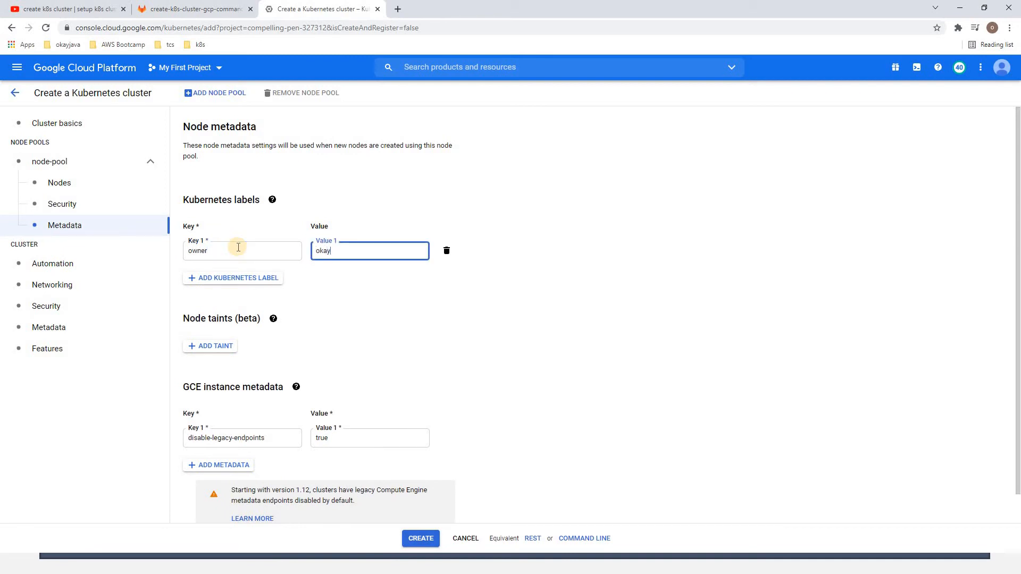
text(java)
click(340, 295)
Add a second Kubernetes label with key env and value dev
click(239, 279)
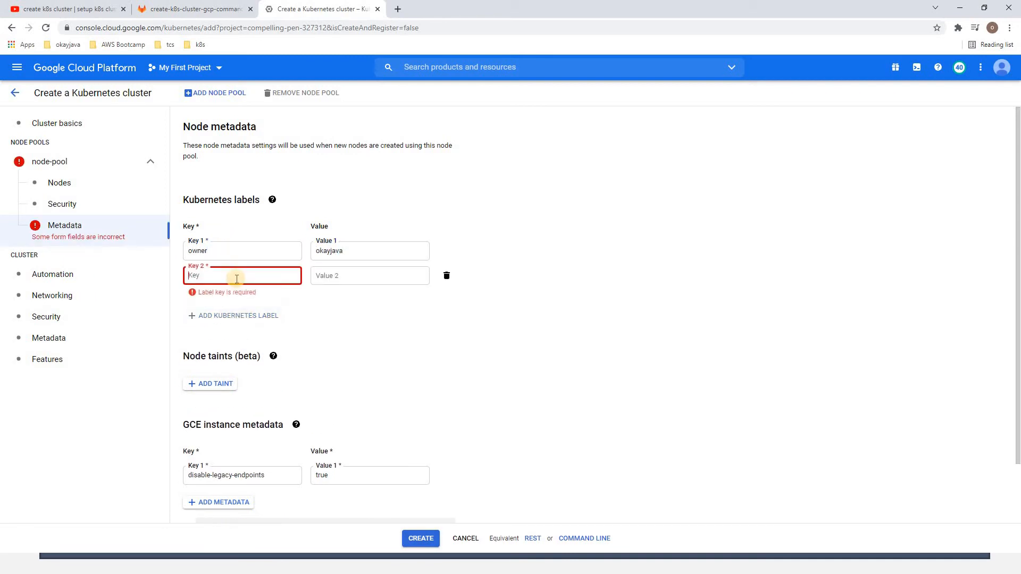
text(env)
key(Tab)
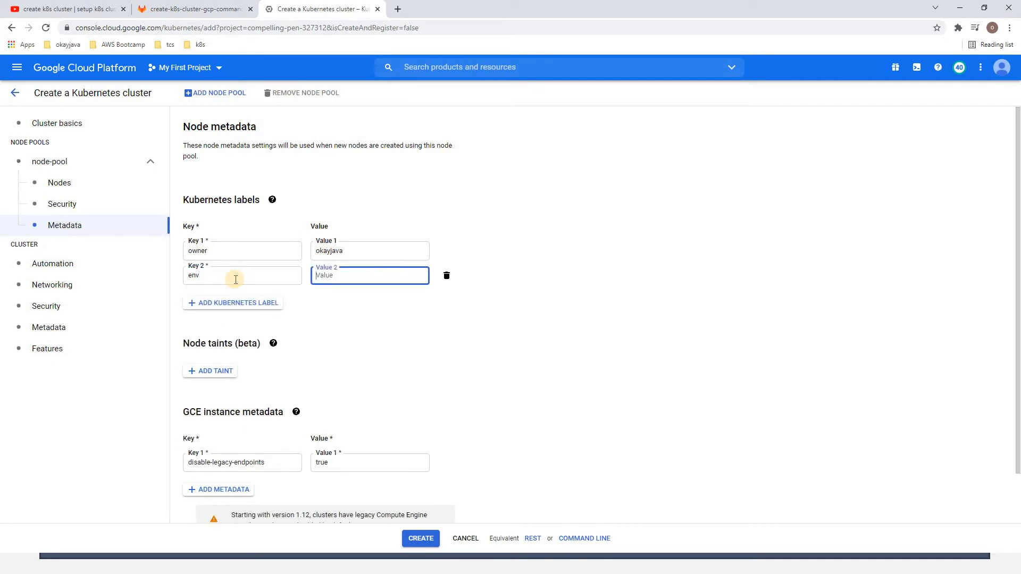
click(369, 308)
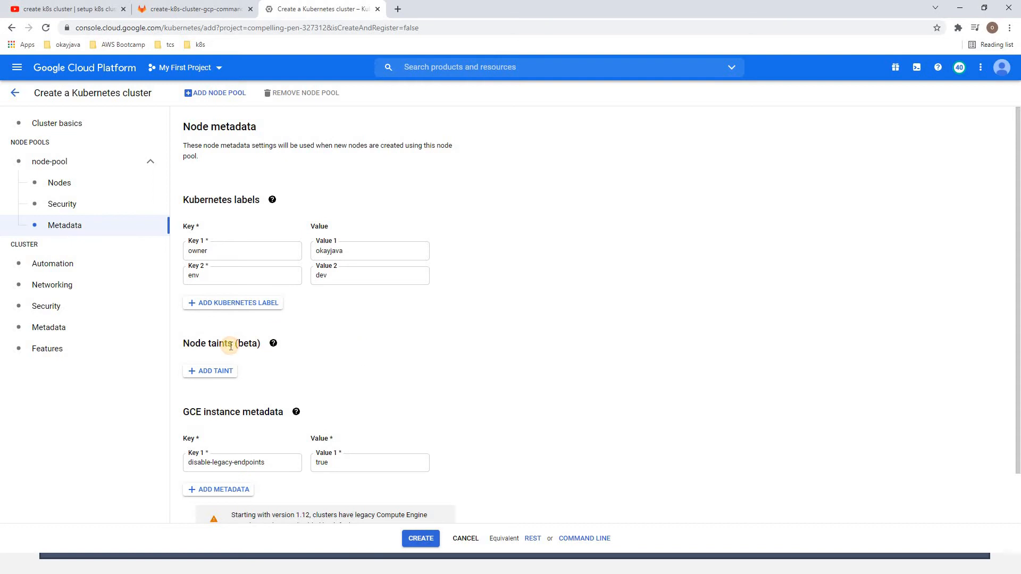
Review the node taints and GCE instance metadata sections of the node pool
drag(196, 342, 229, 343)
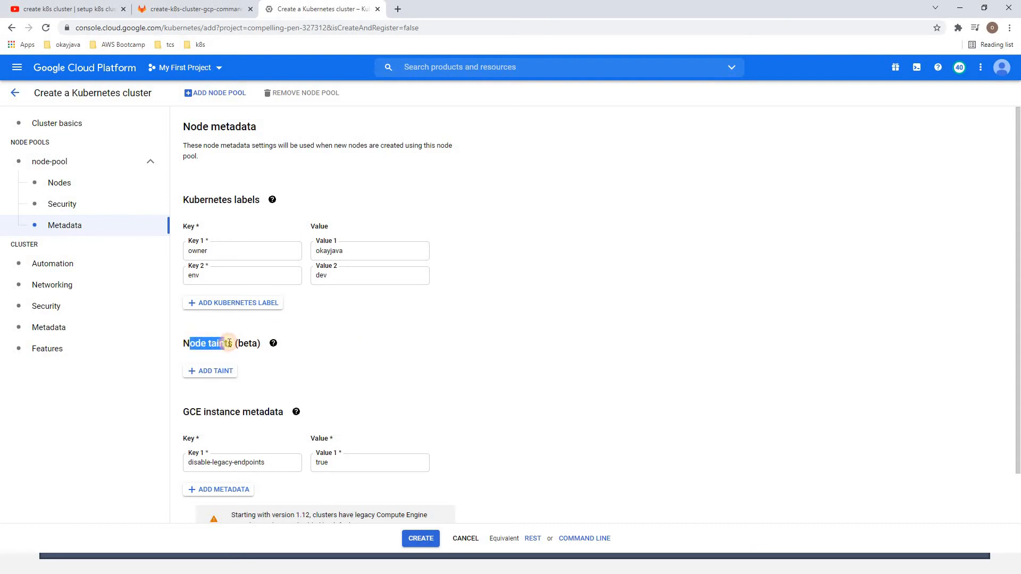
click(250, 371)
scroll(252, 374, down, 2)
scroll(343, 372, up, 2)
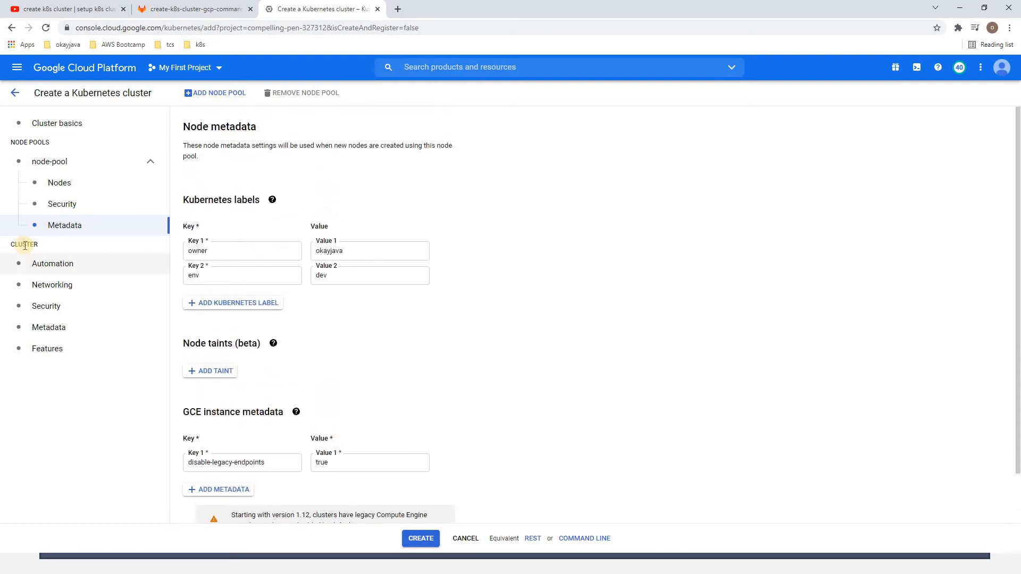
In the cluster's automation settings, try a maintenance window with the custom and weekly editors, and disable the window again
click(46, 264)
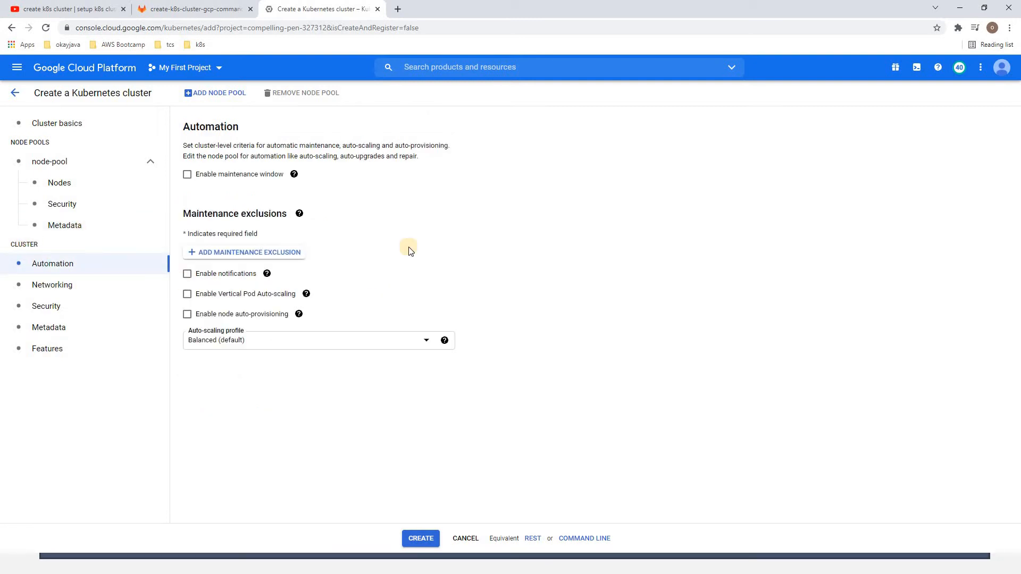
drag(270, 145, 441, 153)
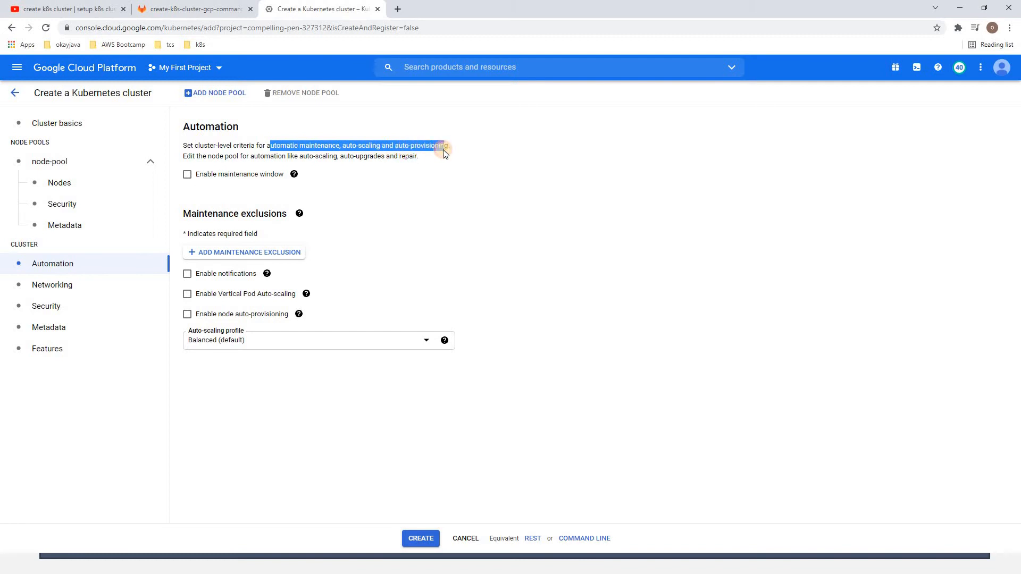
click(241, 180)
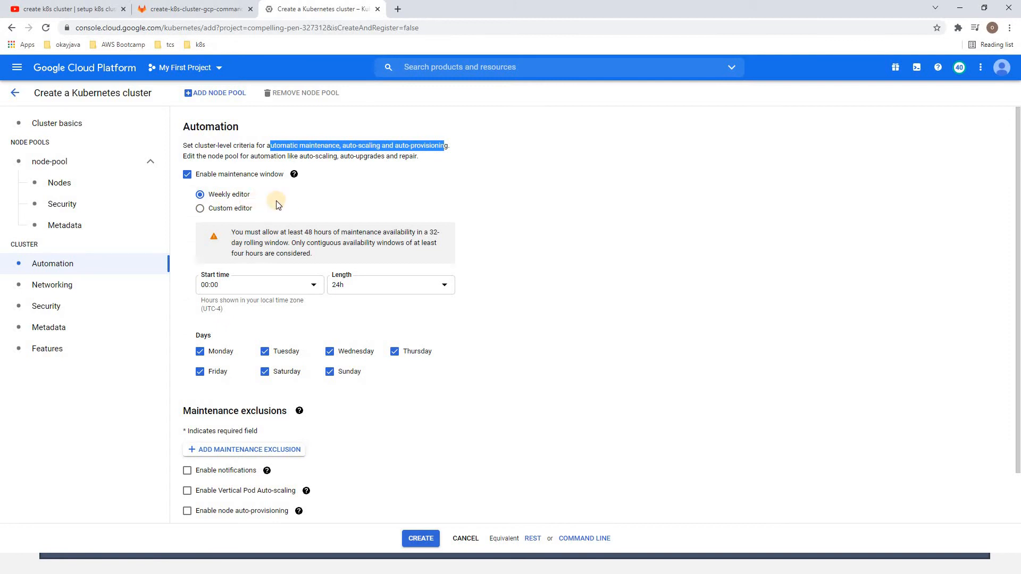
click(234, 209)
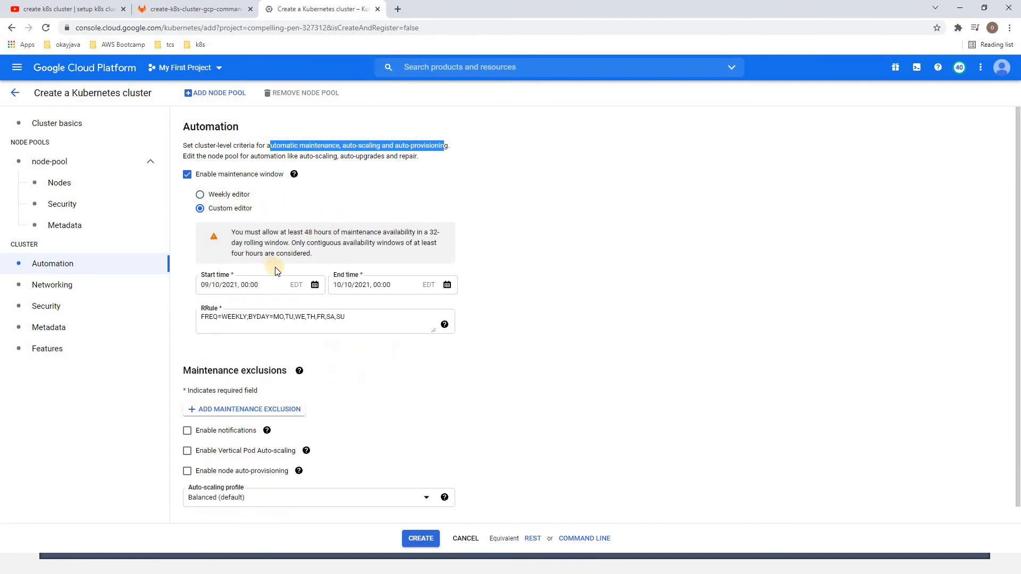
click(228, 195)
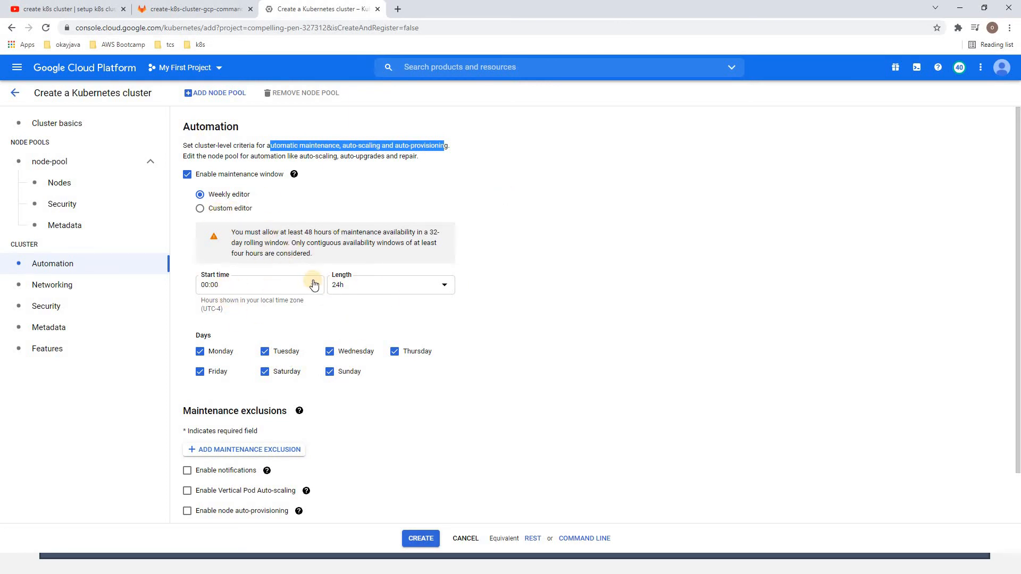
scroll(312, 280, down, 2)
scroll(238, 198, up, 2)
click(232, 181)
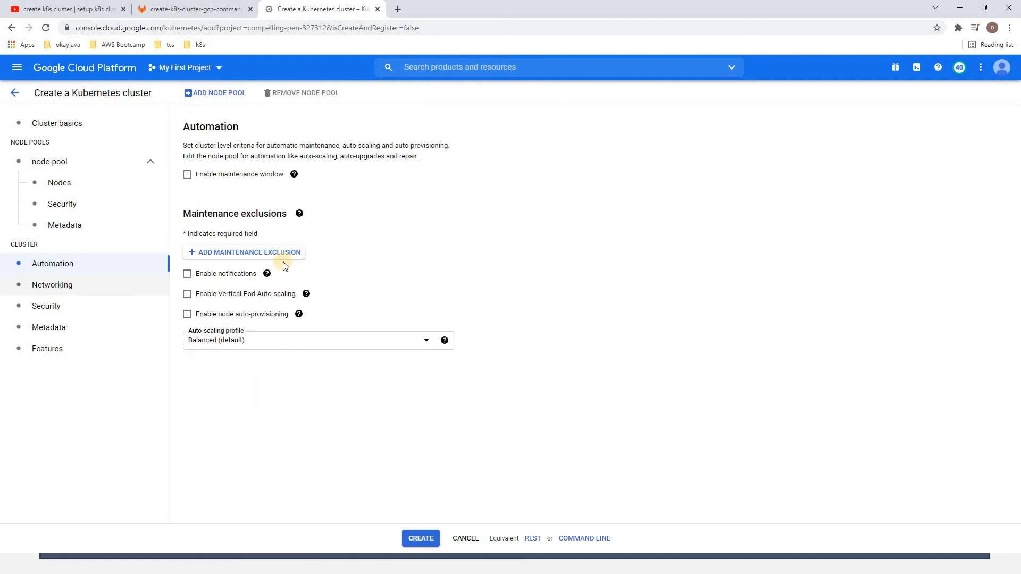
Review the cluster-level networking, security, metadata and features settings, including the help on Confidential GKE Nodes
click(52, 284)
click(72, 309)
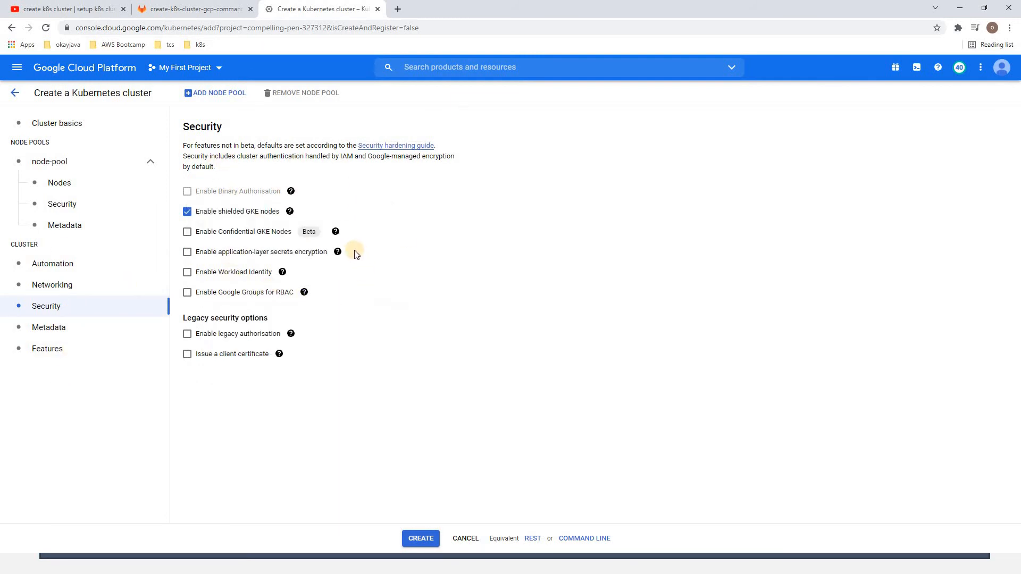
mouse_move(337, 253)
mouse_move(339, 234)
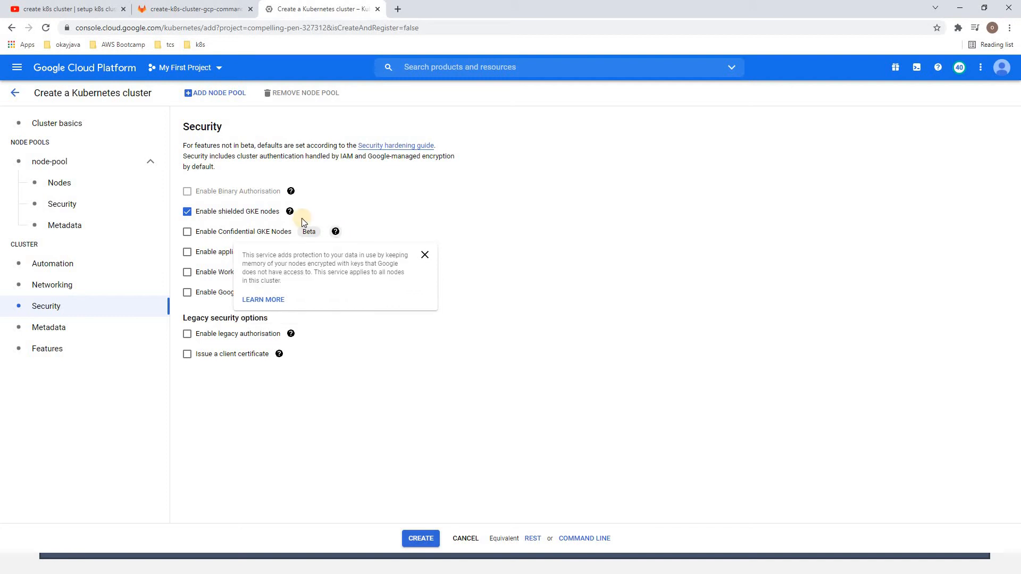
mouse_move(290, 214)
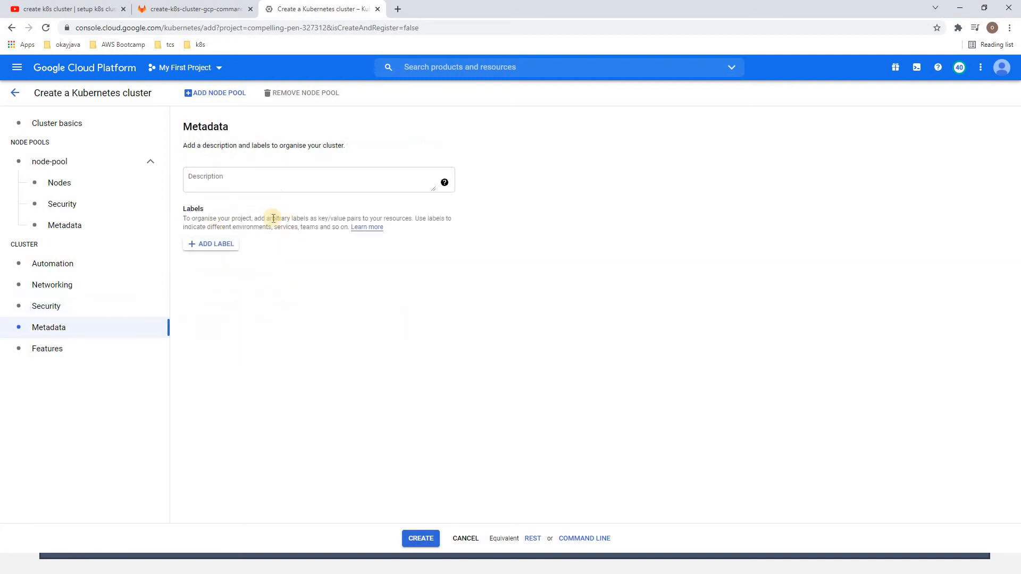
click(41, 350)
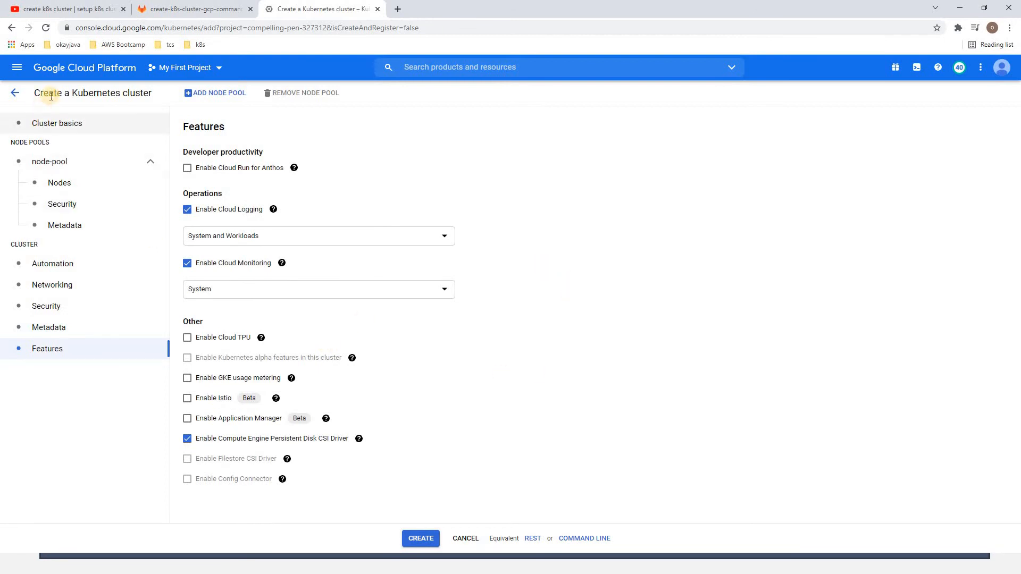
Return to the cluster basics and create the k8s-managed-cluster cluster
click(49, 124)
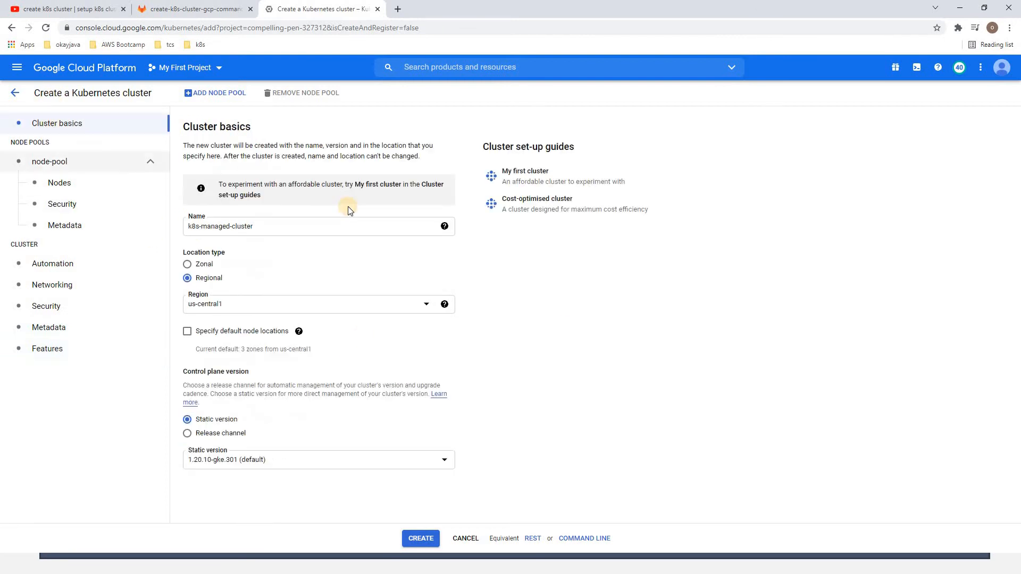
click(422, 540)
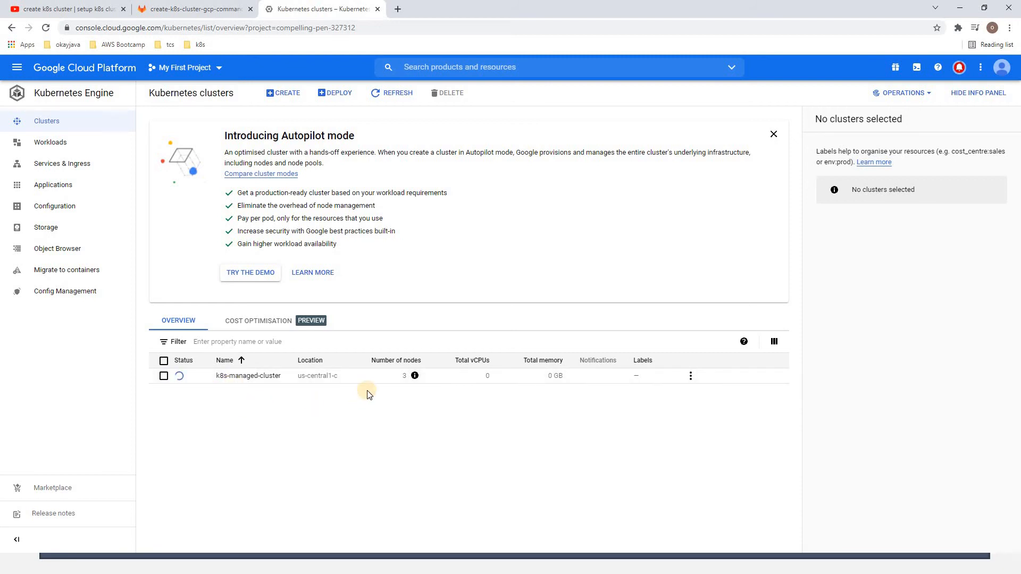
mouse_move(409, 377)
Open k8s-managed-cluster and review its details, from cluster basics through automation and networking
click(256, 377)
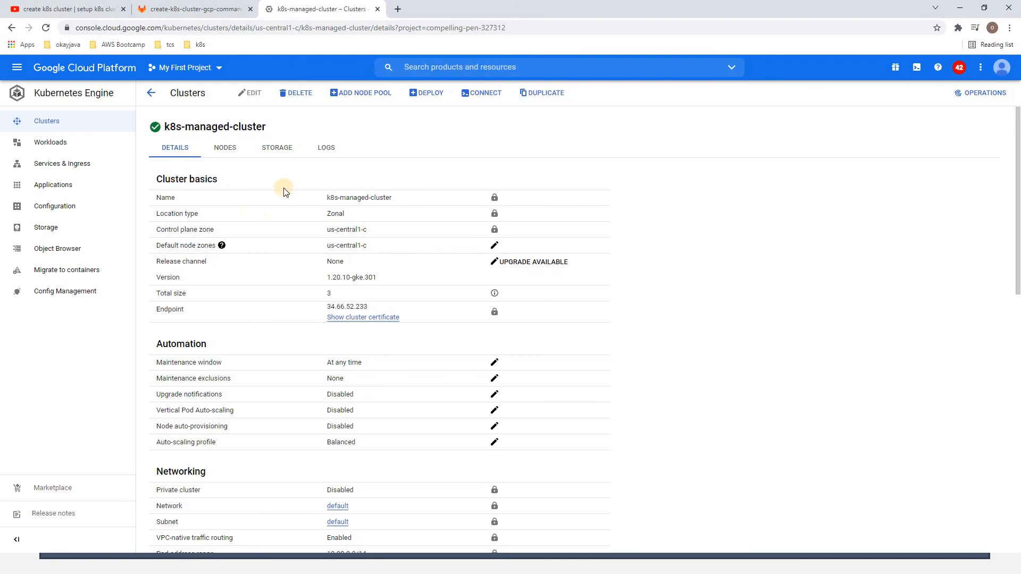
drag(206, 179, 218, 180)
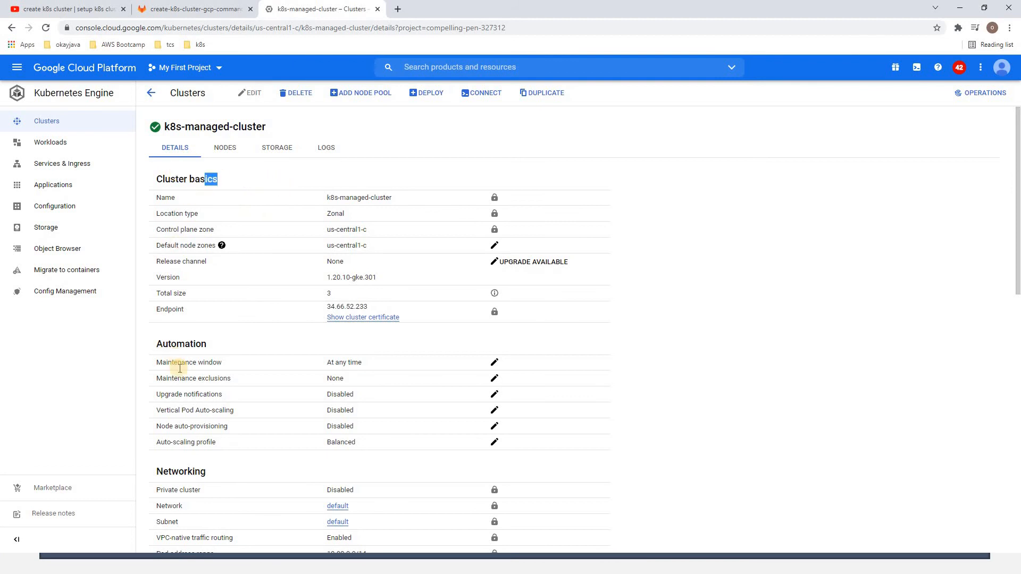
scroll(176, 362, down, 2)
scroll(212, 356, up, 2)
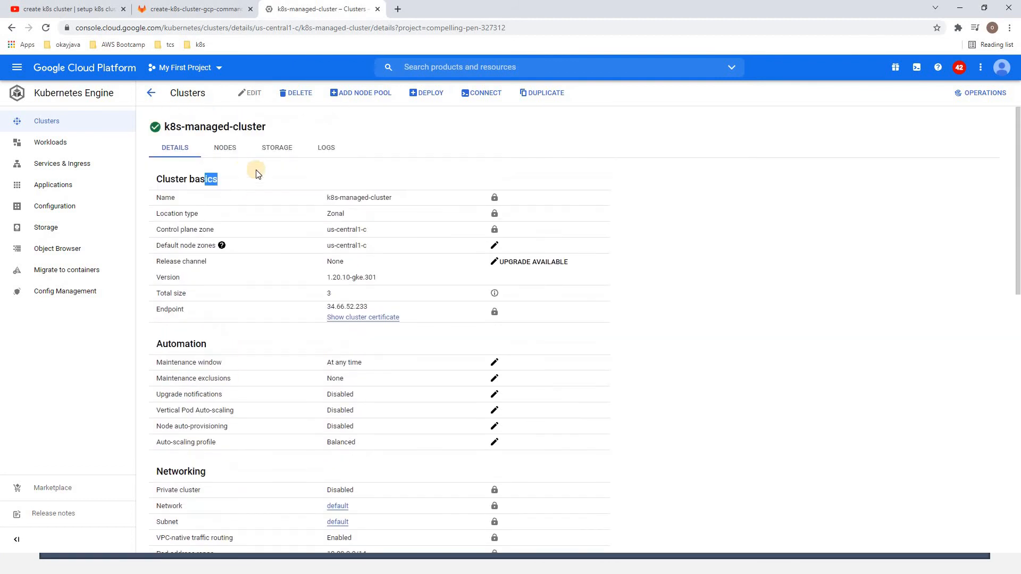
Examine the cluster's node pool and nodes, including the node count, machine type and image type
click(224, 147)
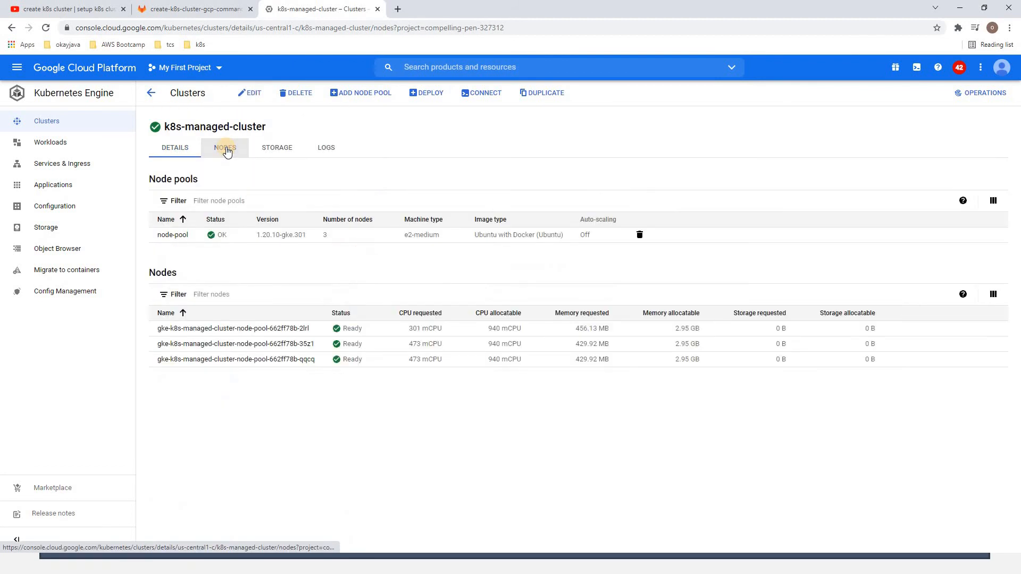
click(169, 235)
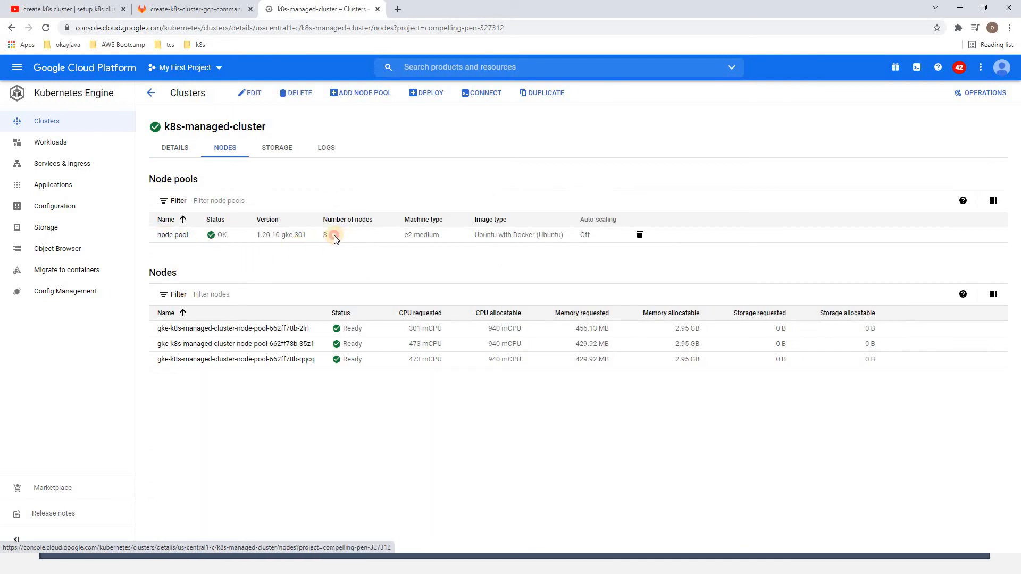
drag(334, 235, 322, 235)
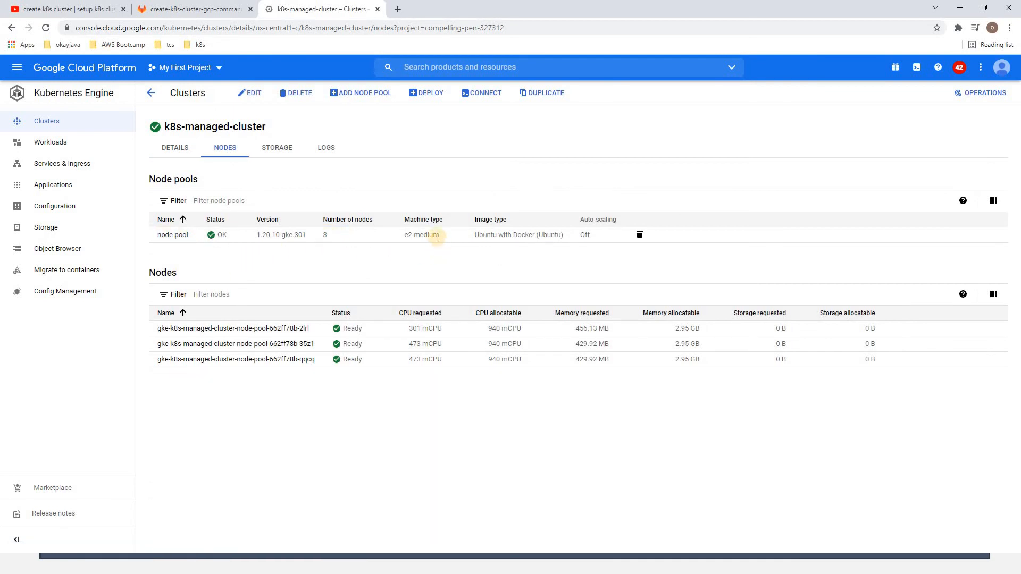
drag(406, 234, 561, 235)
click(536, 266)
click(151, 93)
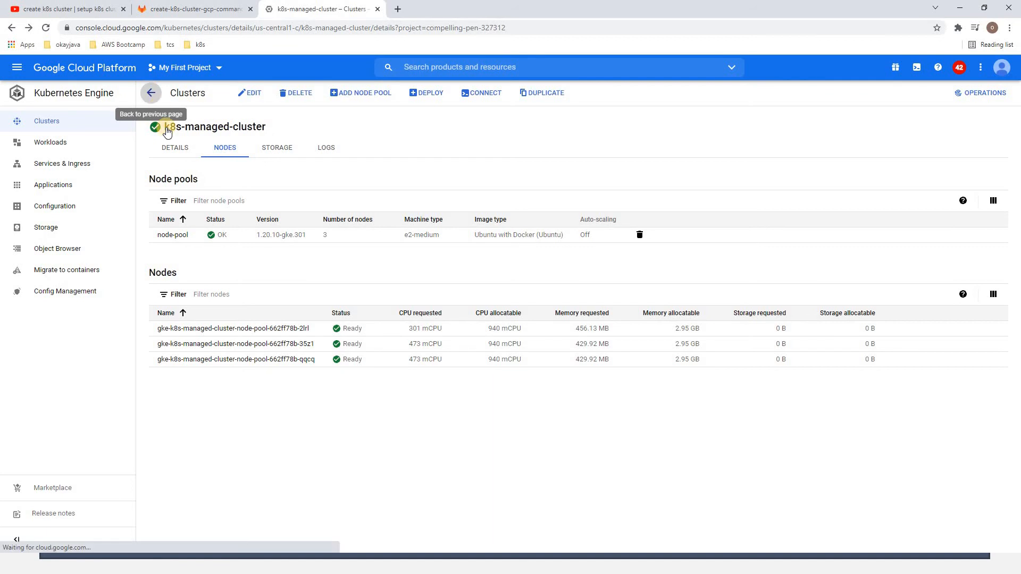
View the cluster's nodes among the Compute Engine VM instances and check the SSH connection options of the first node
click(94, 75)
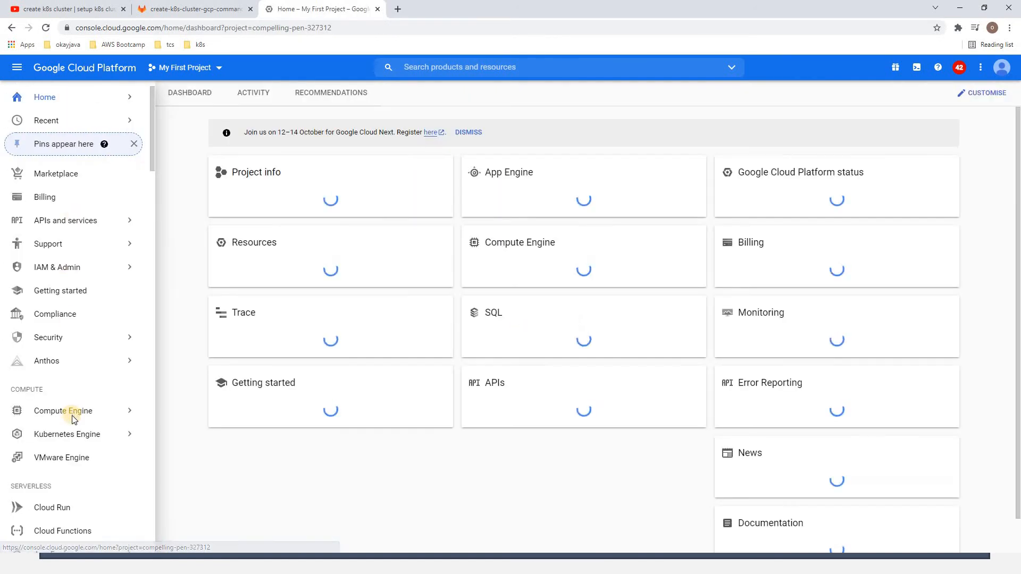
mouse_move(74, 415)
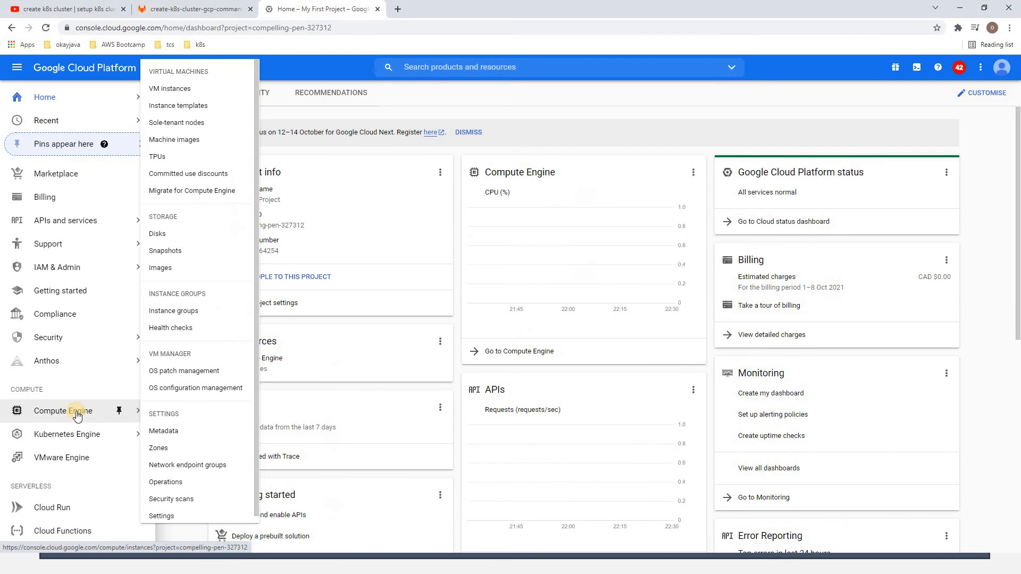
click(191, 93)
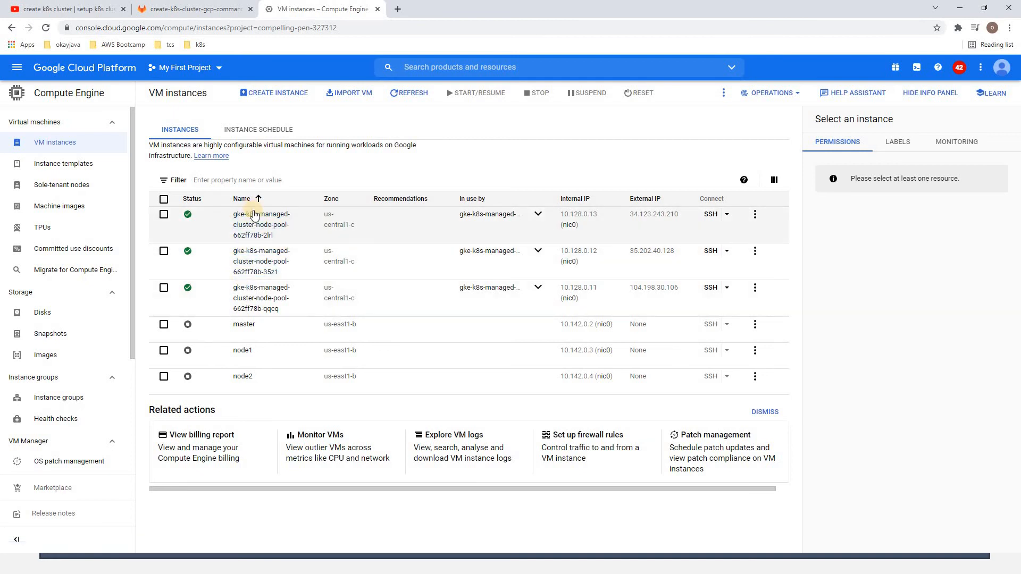
click(727, 215)
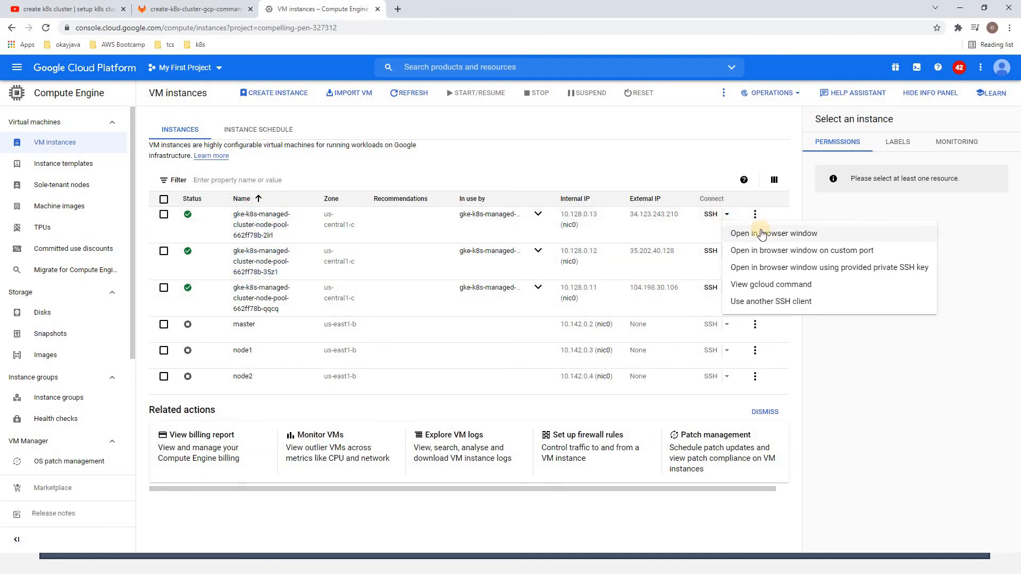
click(374, 175)
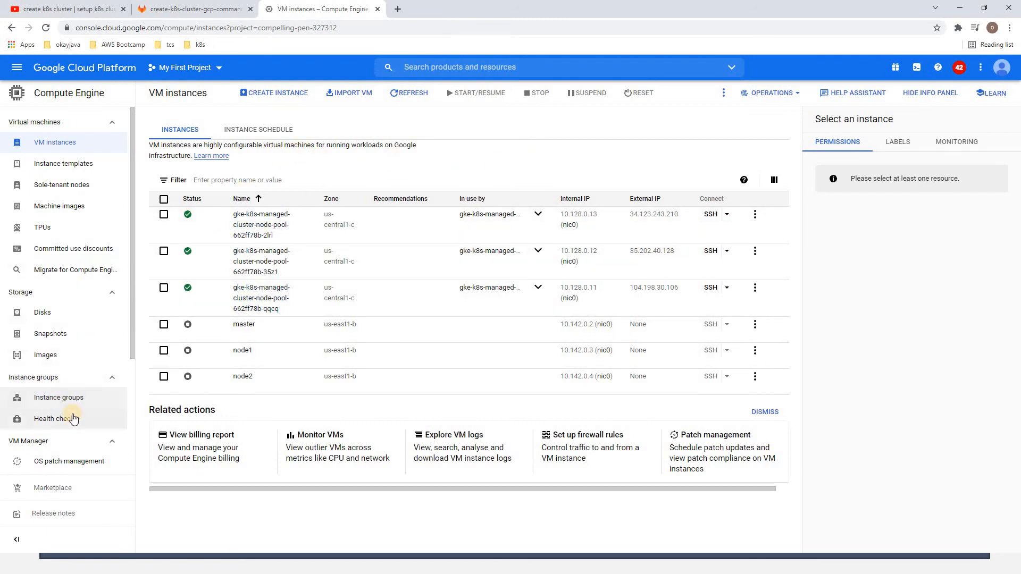
Reopen k8s-managed-cluster in Kubernetes Engine and copy its command-line access command from the connection instructions
click(80, 68)
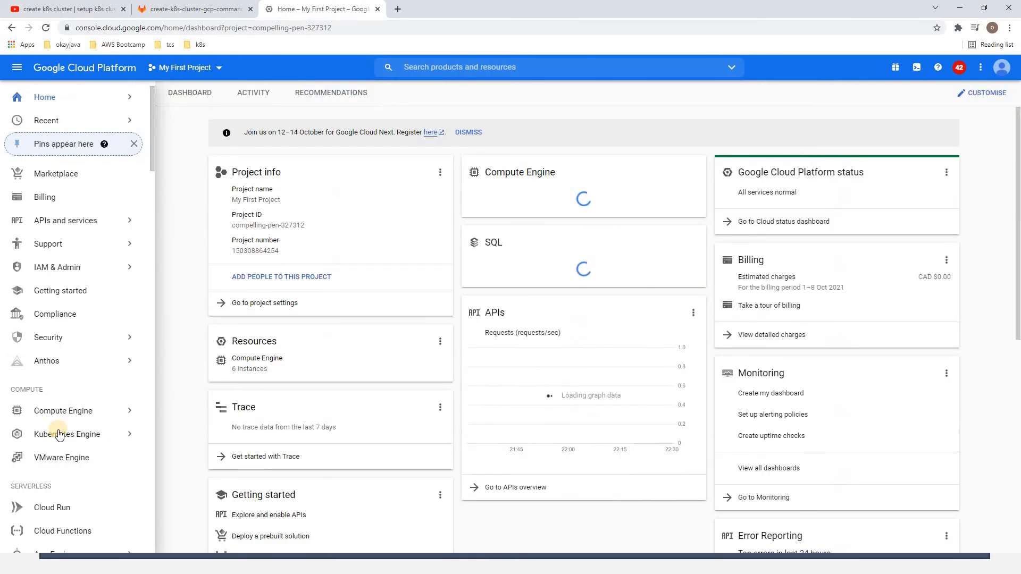
mouse_move(109, 442)
click(180, 292)
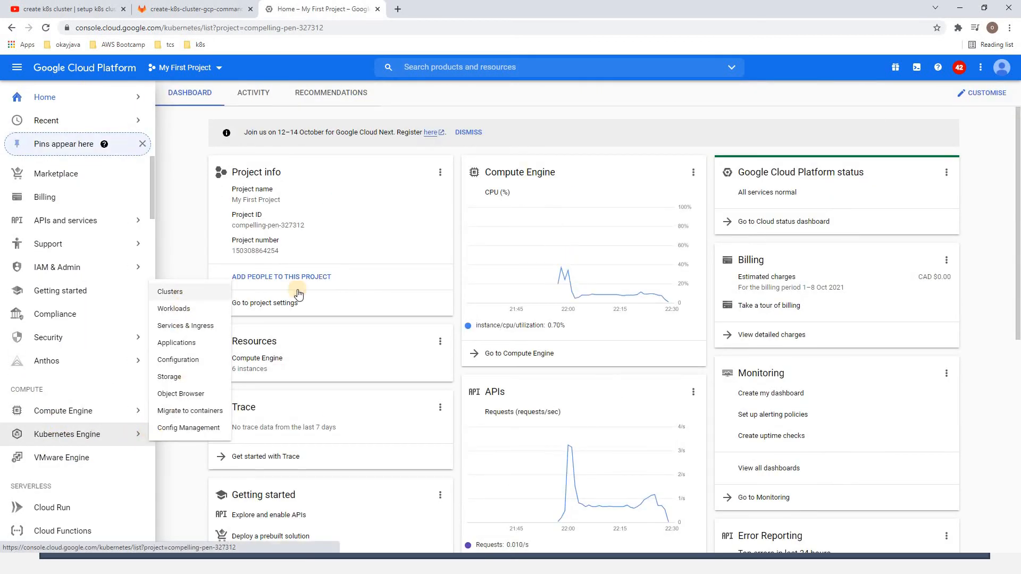
click(247, 374)
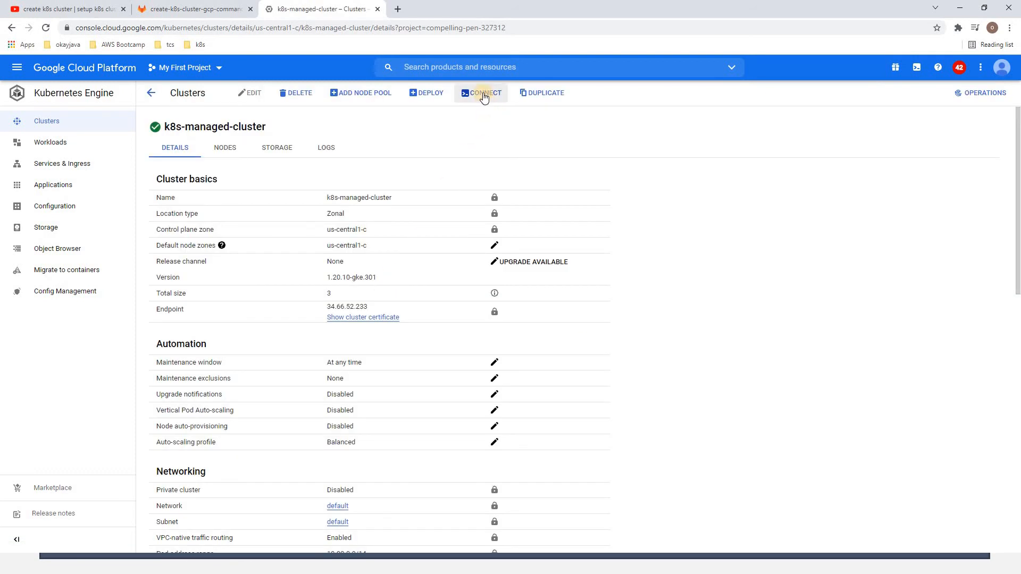
click(484, 95)
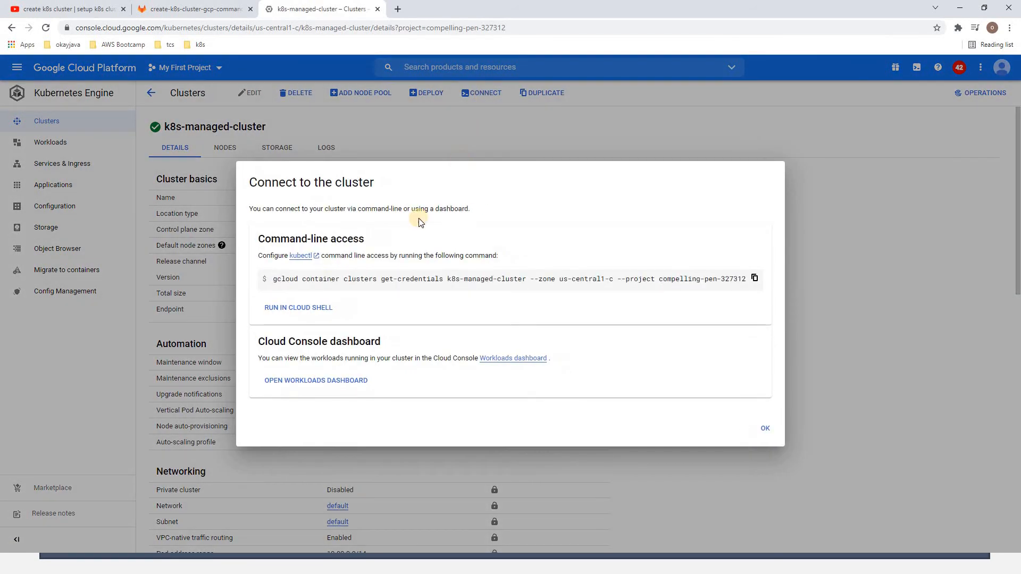
triple_click(271, 278)
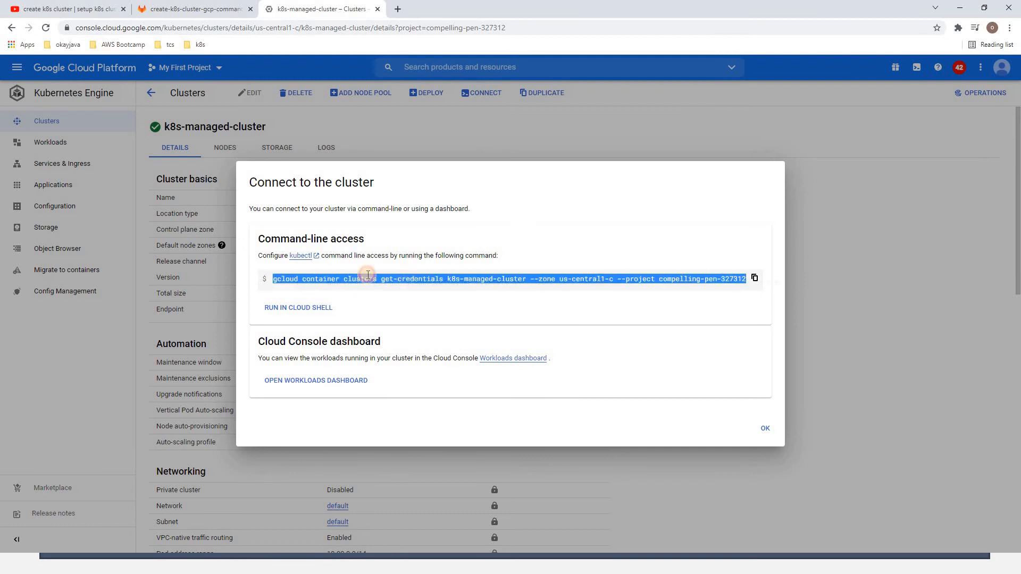
click(755, 281)
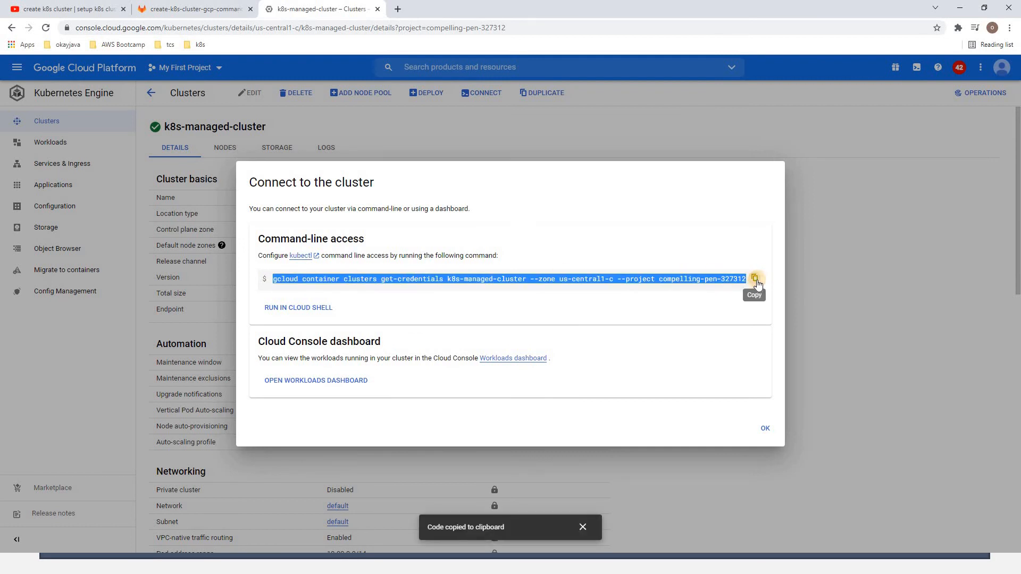
click(764, 428)
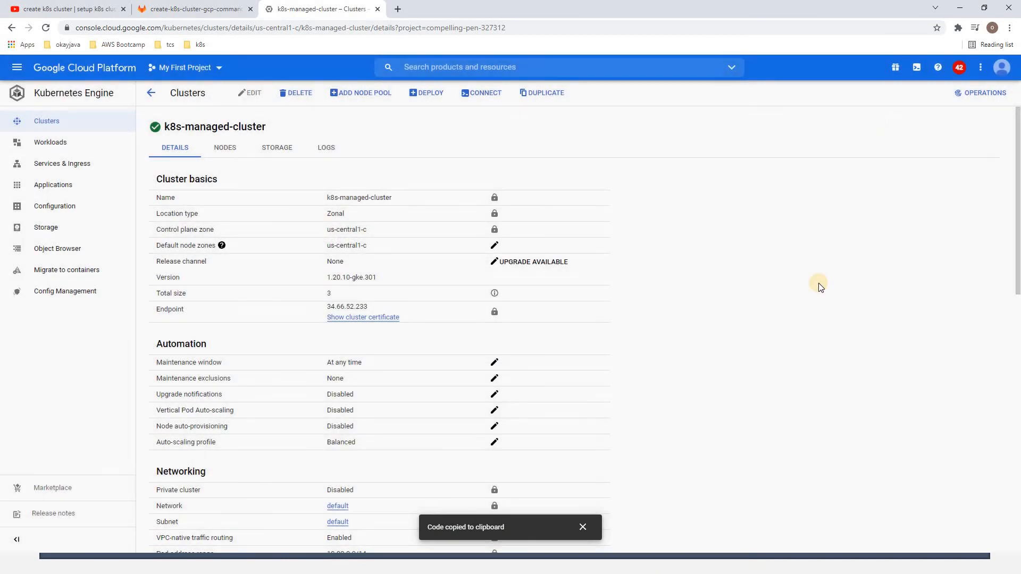
Activate Cloud Shell, open it in a new window, and switch to the root user with sudo su
click(916, 69)
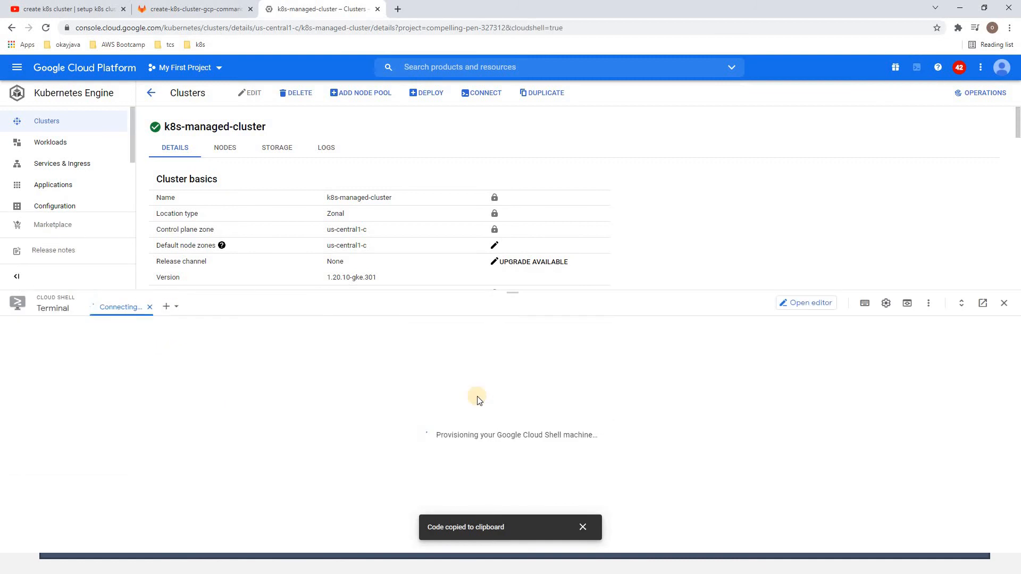
click(983, 304)
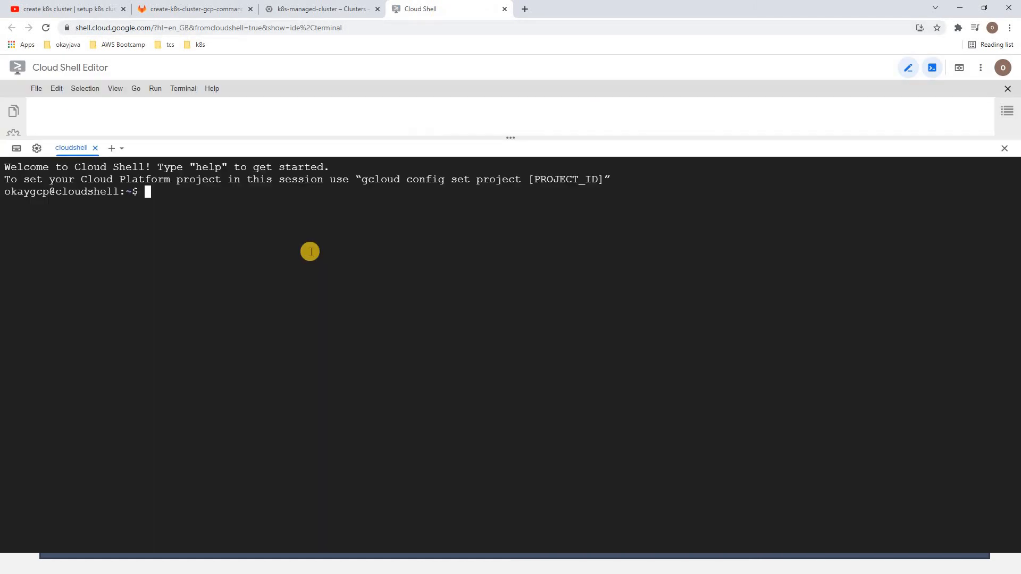
text(sudo su)
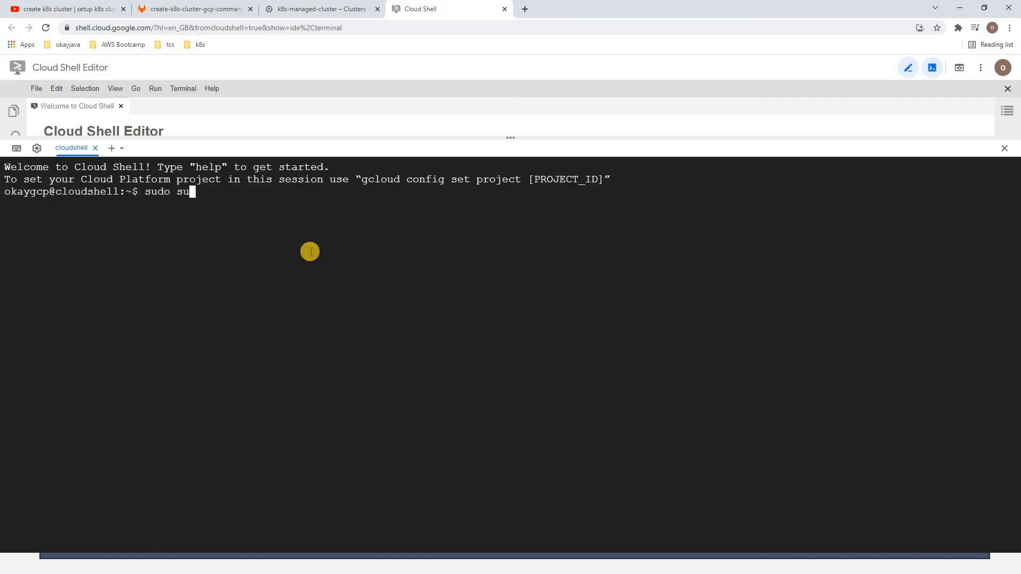
key(Return)
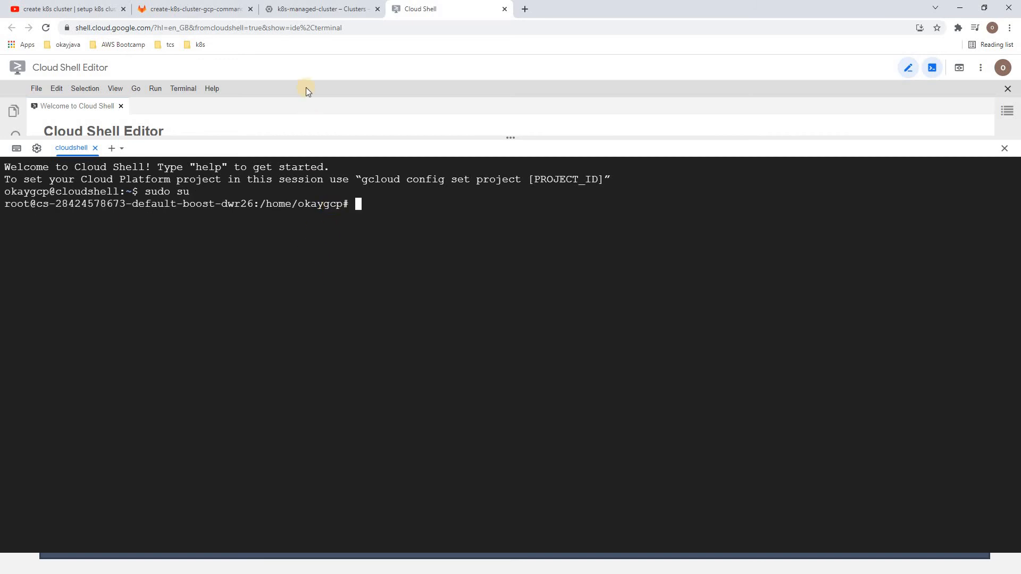
Go back to the cluster's details page and copy the gcloud get-credentials command for k8s-managed-cluster again
click(308, 10)
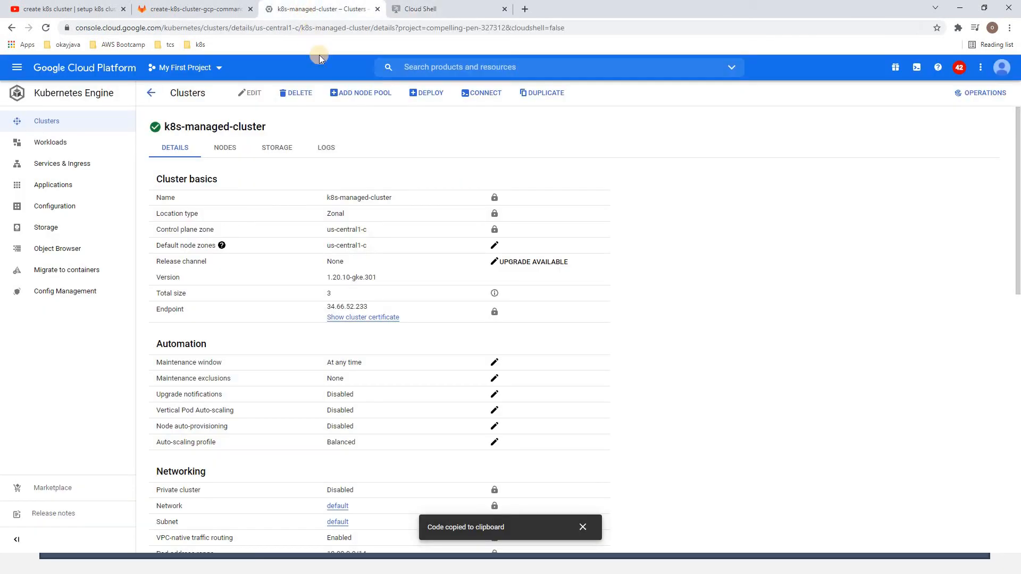
click(486, 95)
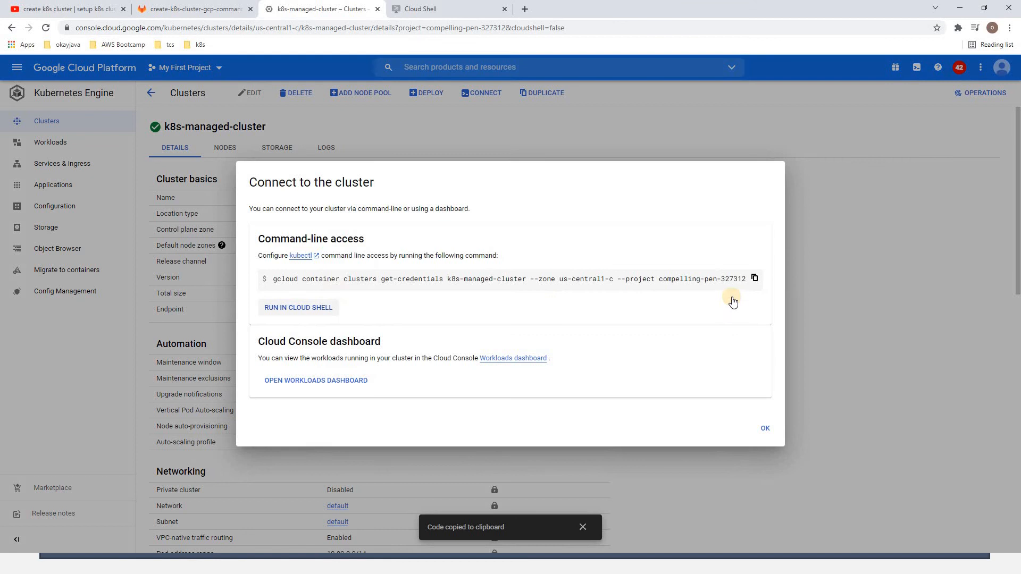
click(754, 278)
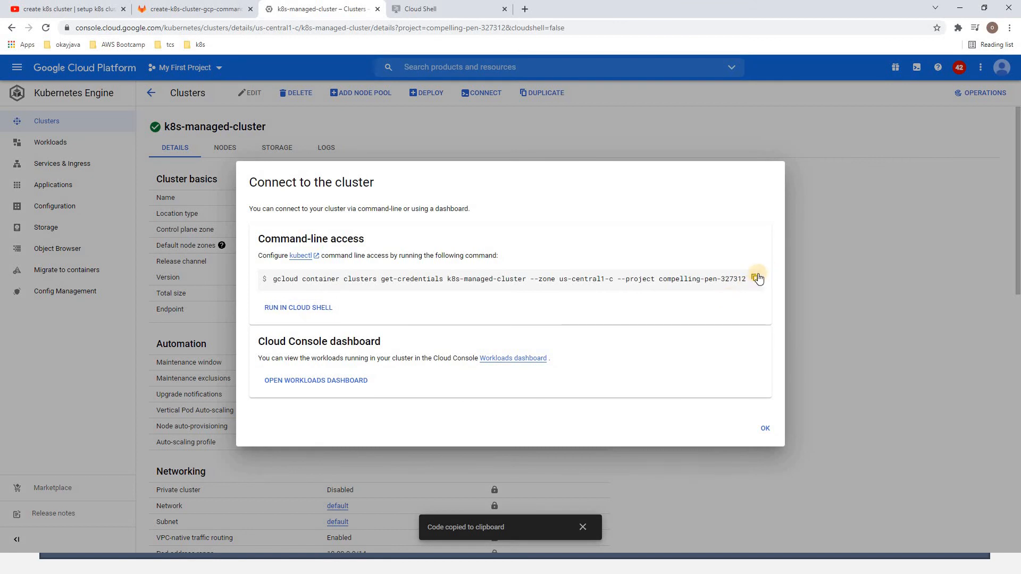
click(764, 425)
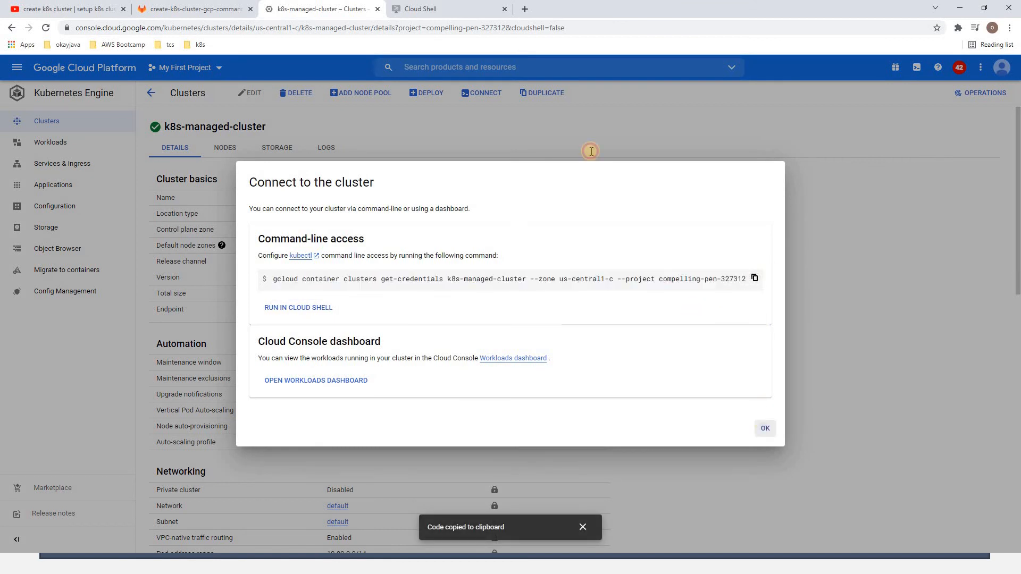
Run the copied gcloud container clusters get-credentials command for k8s-managed-cluster in Cloud Shell and authorise the API call
click(448, 9)
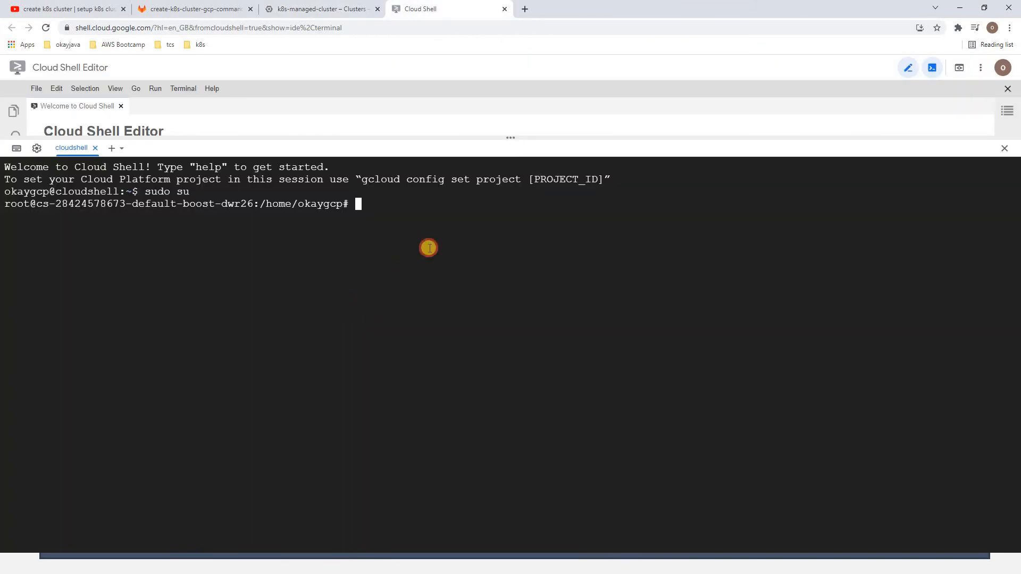
key(ctrl+v)
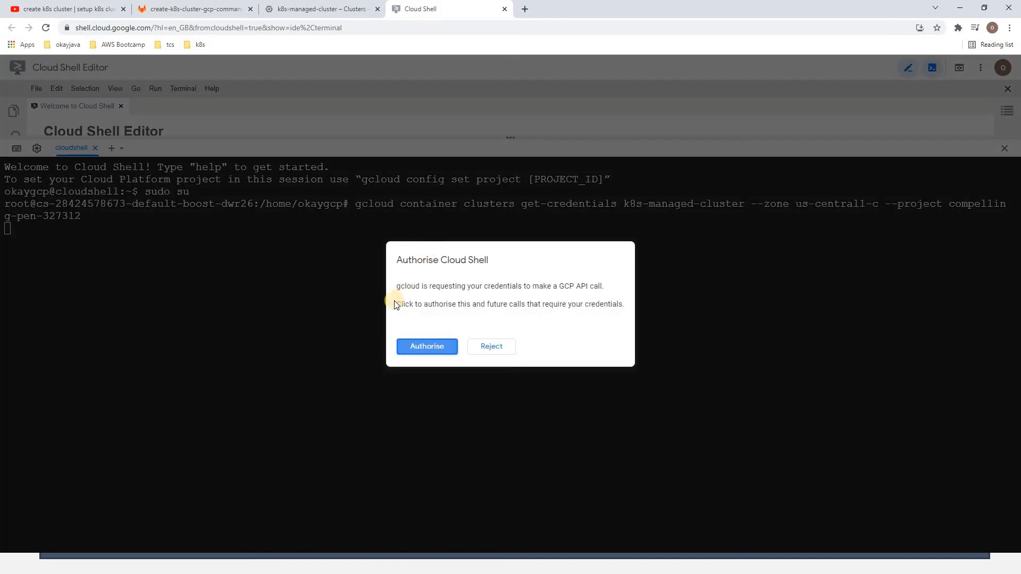
click(427, 347)
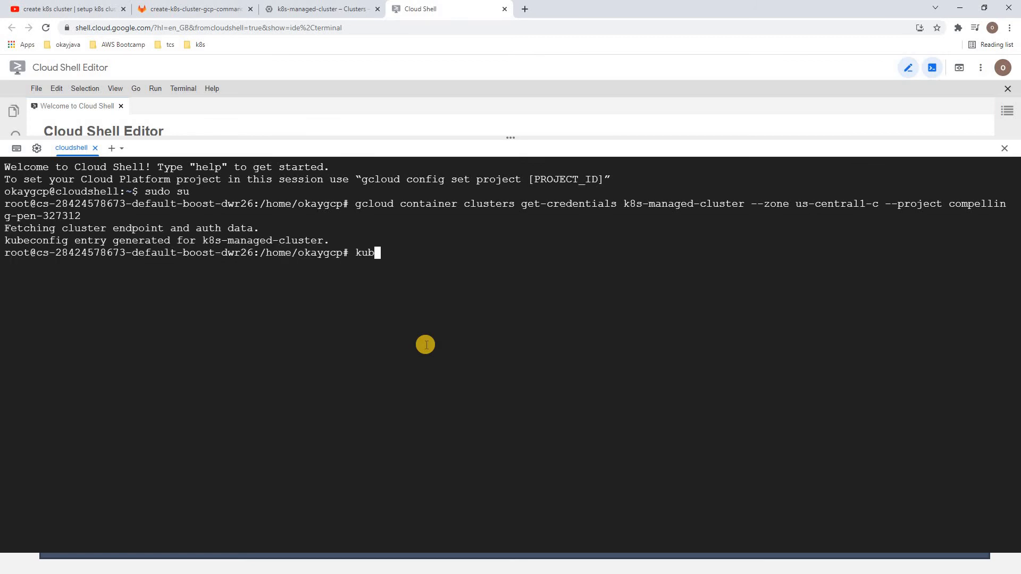
List the pods in the cluster's default namespace with kubectl get pods
text(tl get no)
text(ods)
key(Return)
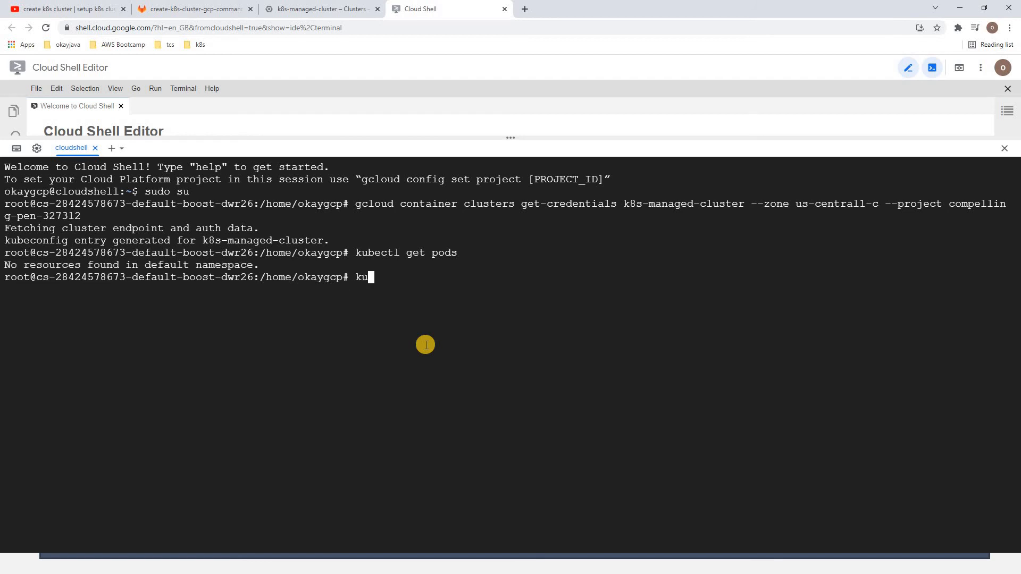
Create a pod named pod1 from the nginx image with kubectl run pod1 --image nginx
text(kubectl run pod1 --)
text(image)
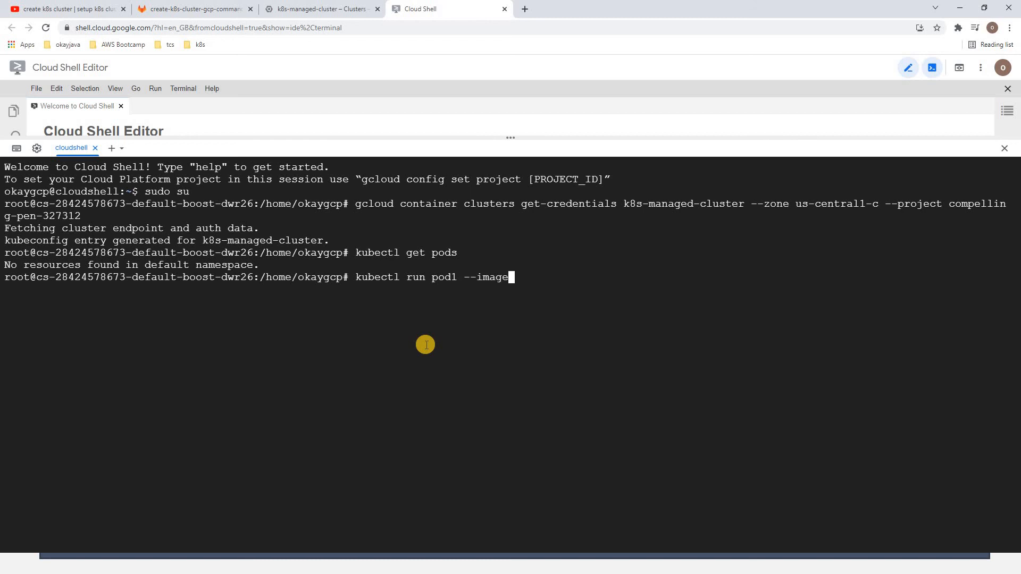
text( nginx)
key(Return)
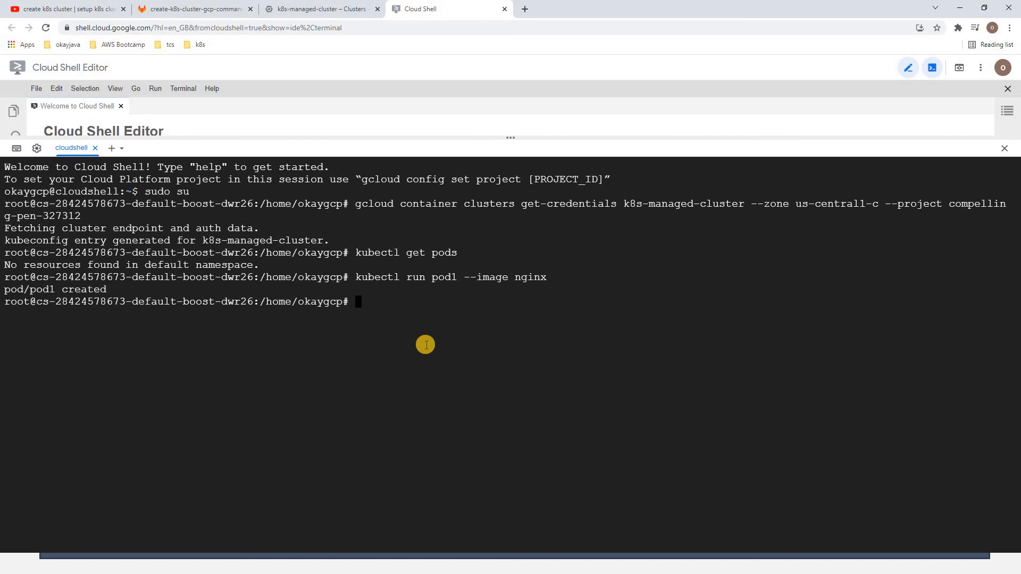
Create a second pod named pod2 from the alpine image with kubectl run pod2 --image alpine
text(kubectl run pod2 --image alpine)
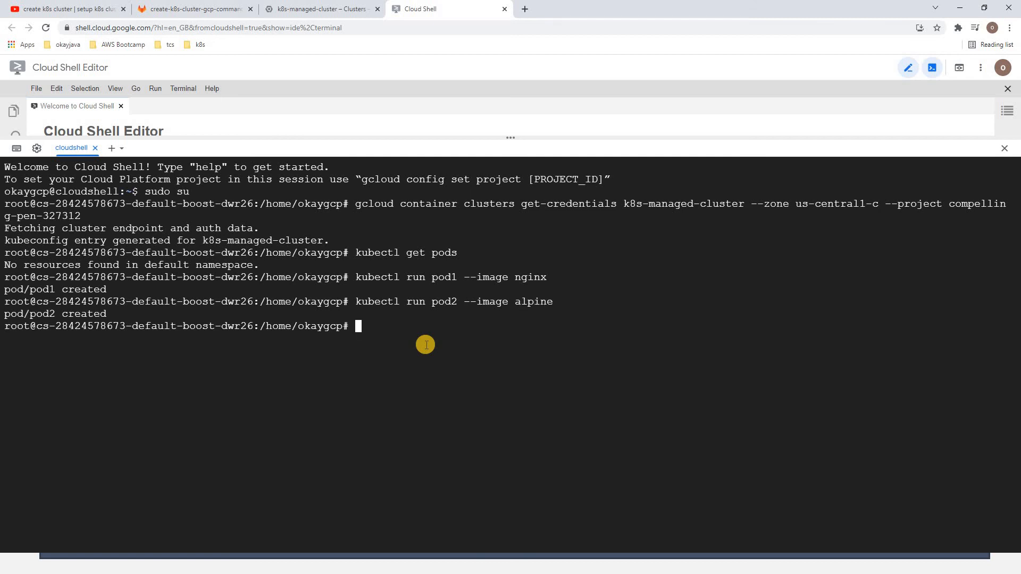
text(kubectl run pod3 --image ng)
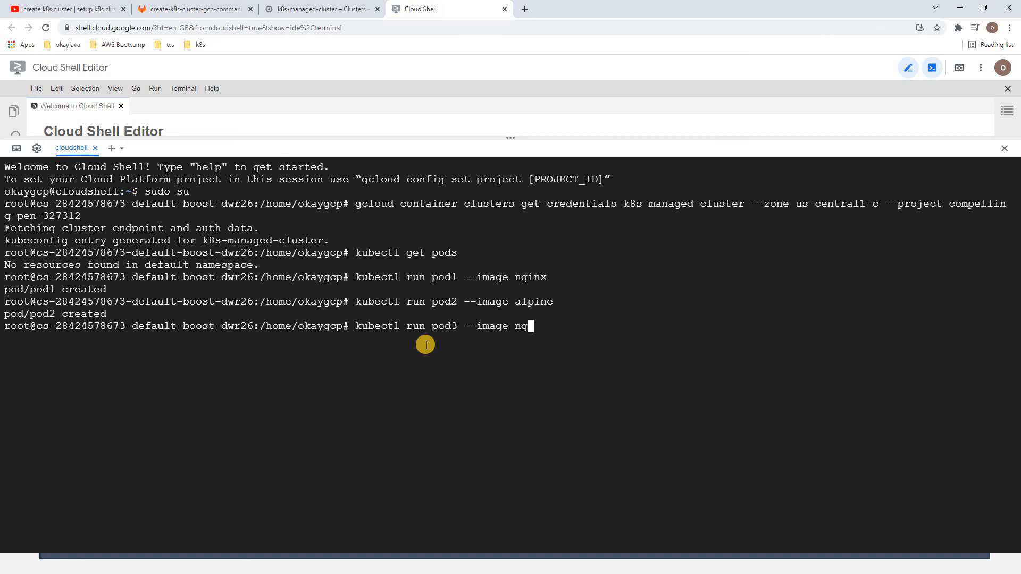
text(inx)
Create a third pod named pod3 from the nginx image with kubectl run pod3 --image nginx
key(Return)
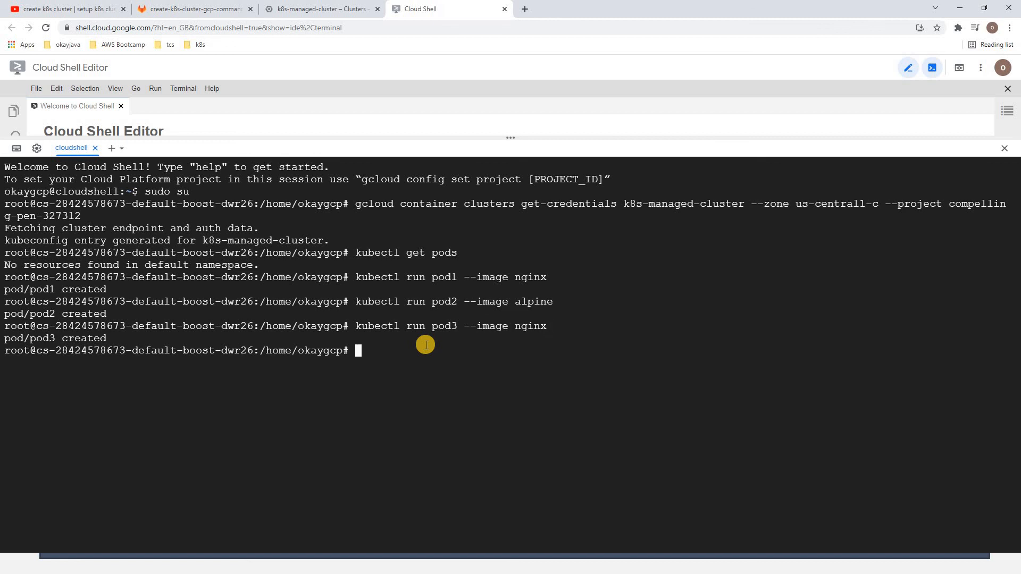
Run kubectl get pods repeatedly to check the status of the three new pods
text(kubectl get pods)
key(Return)
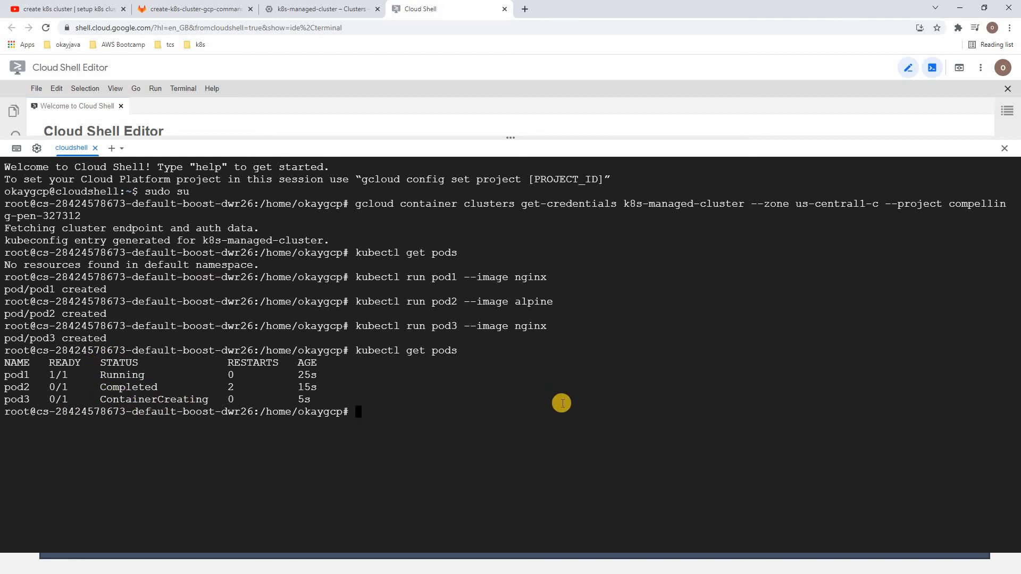
key(Up)
key(Return)
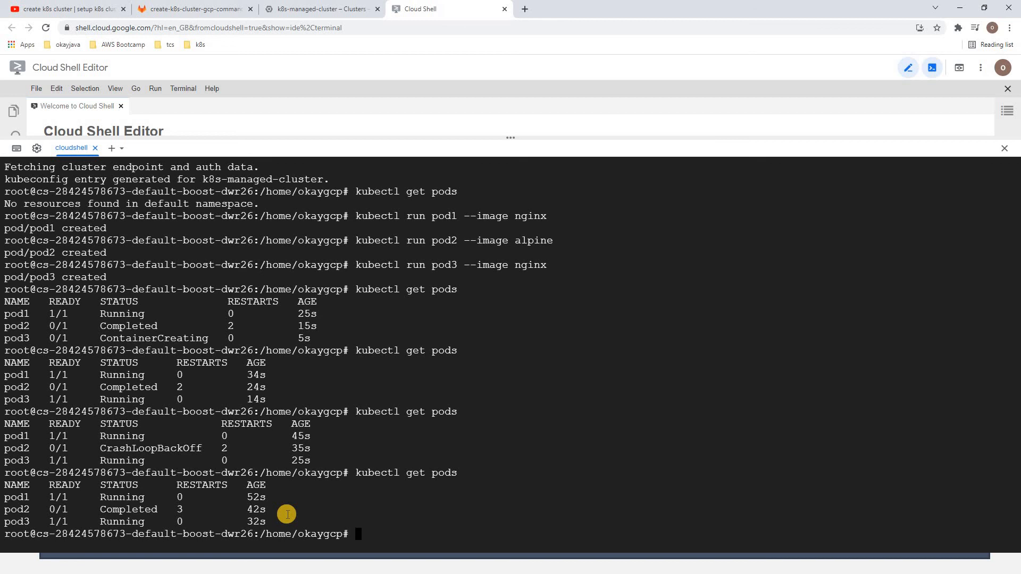
key(Up)
key(Return)
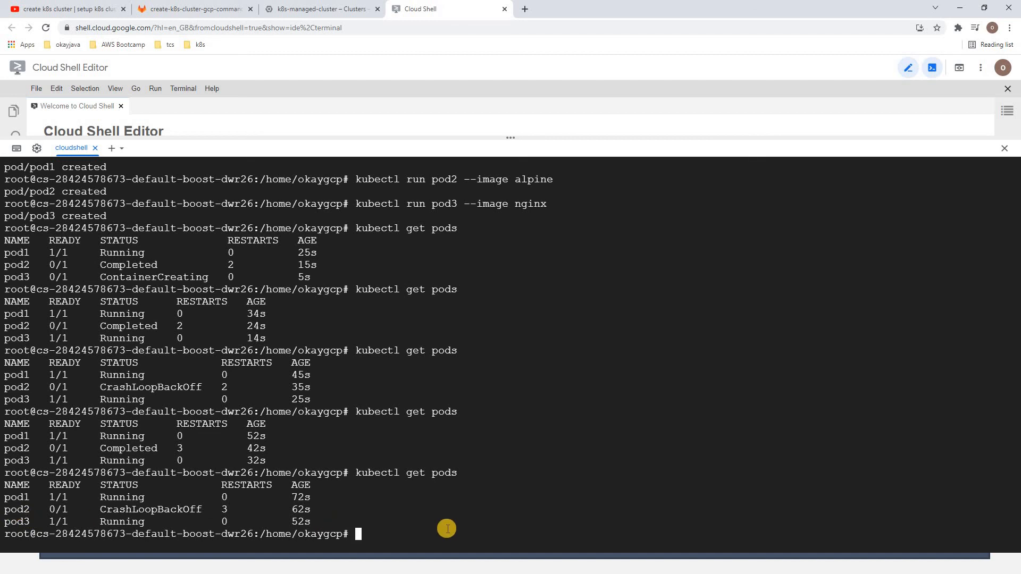
Delete the alpine pod with kubectl delete pod pod2
text(kubectl delete pod pod2)
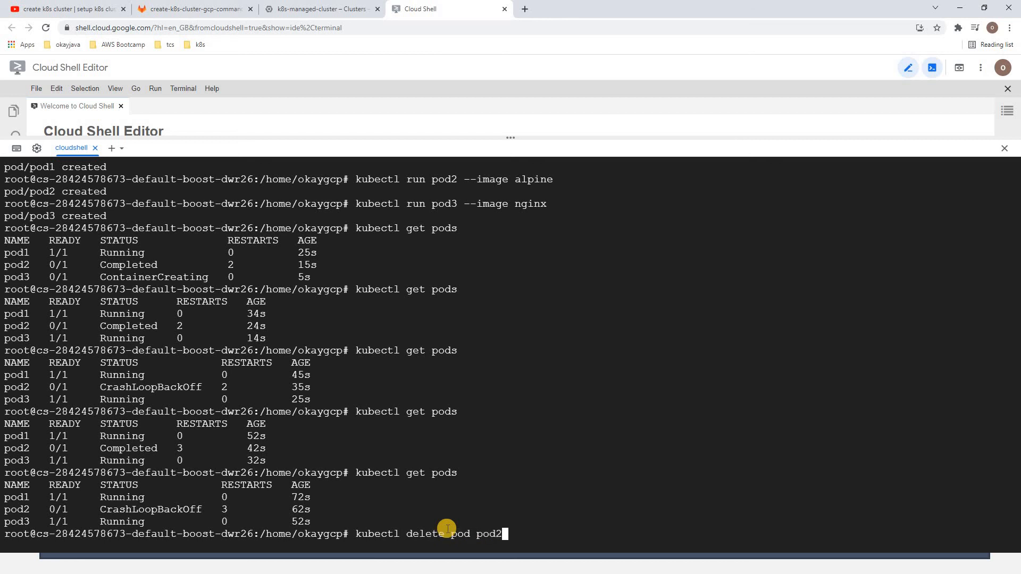
key(Return)
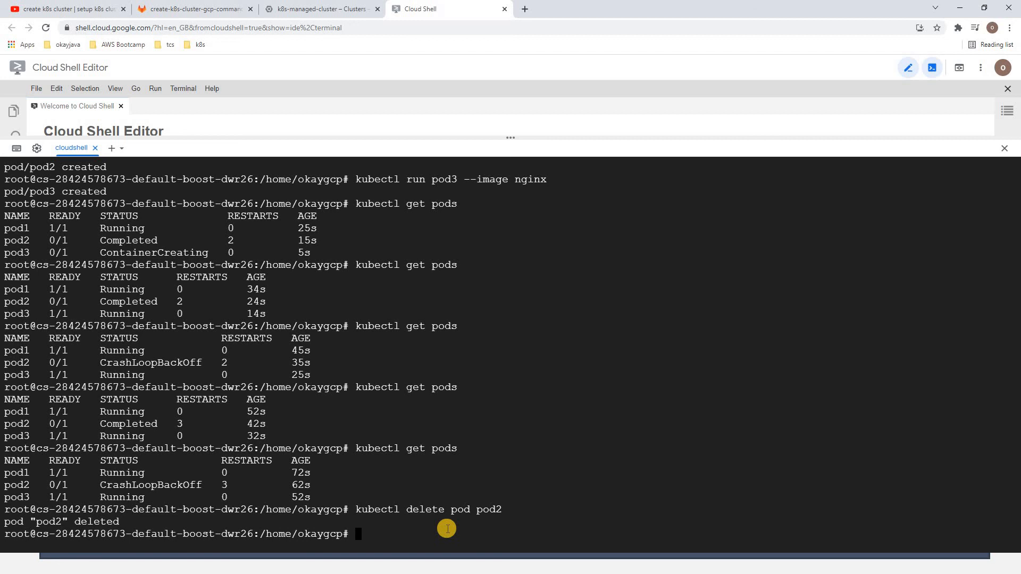
Delete all remaining resources in the default namespace with kubectl delete all --all, and exit the root shell
text(kubectl delete al)
key(BackSpace)
text(l --all)
key(Return)
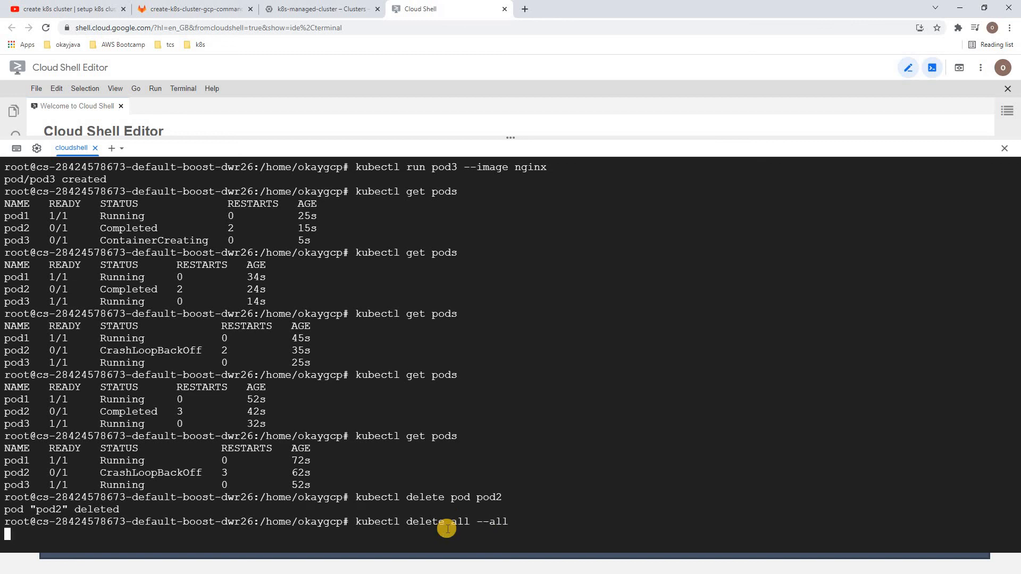
text(exit)
key(Return)
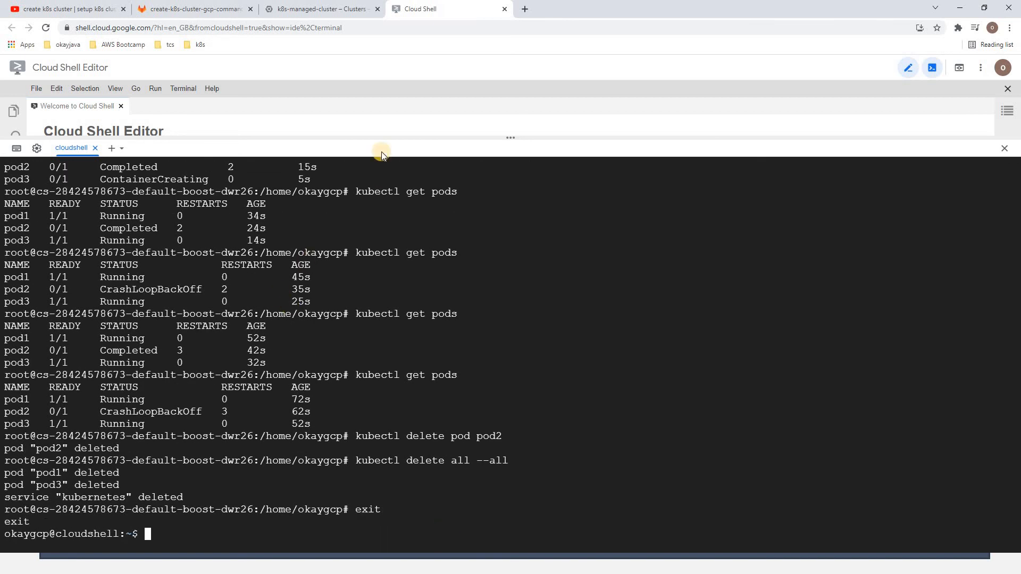
Switch to the Google Cloud console, check the nodes of k8s-managed-cluster, and return to the Kubernetes clusters list
click(325, 7)
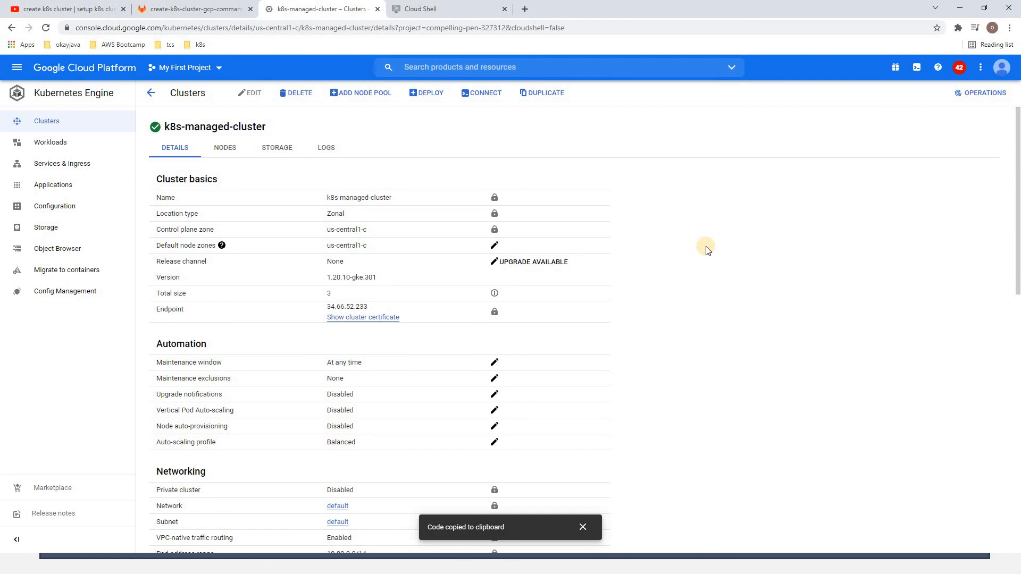
click(225, 148)
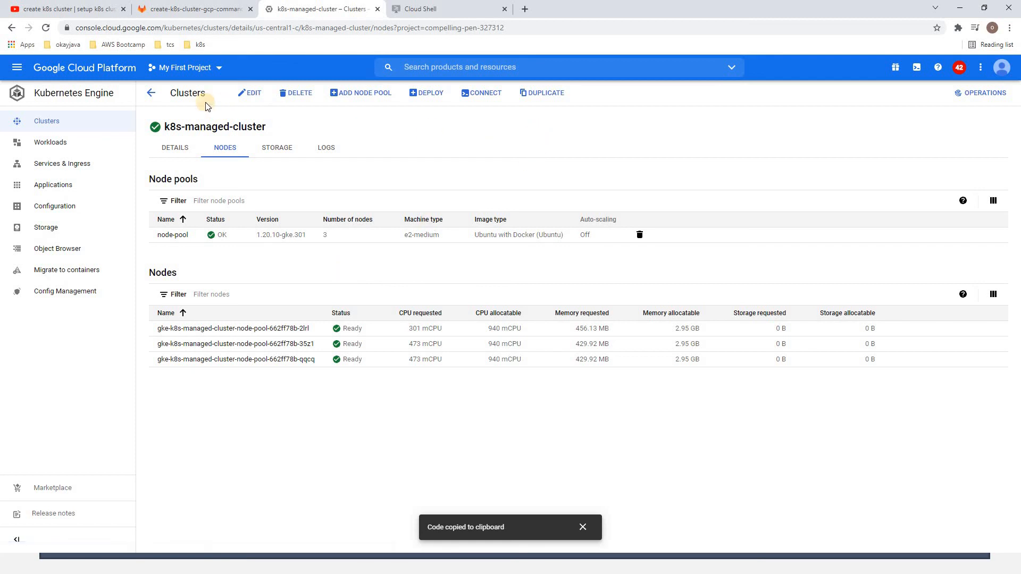
click(151, 92)
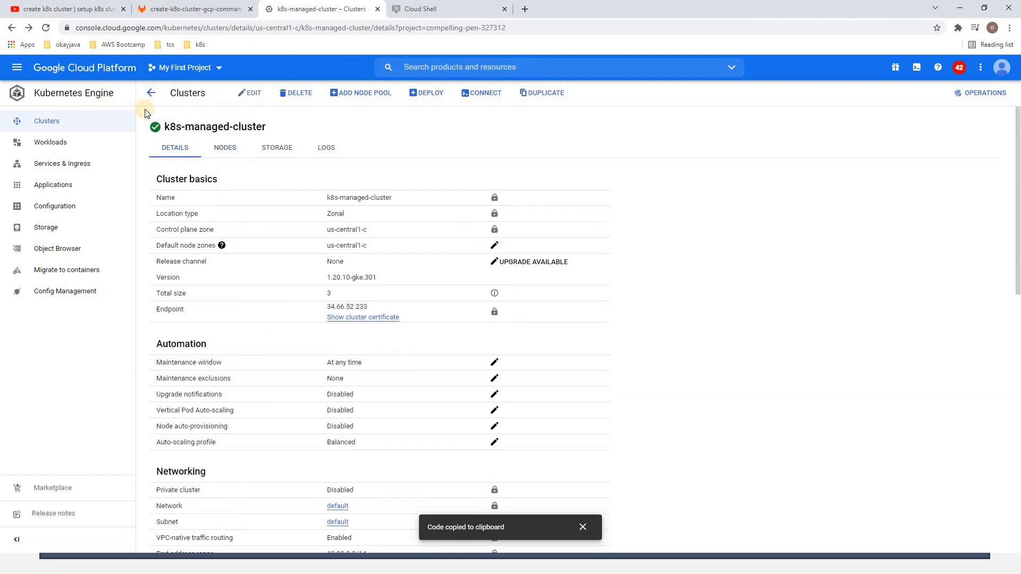
click(152, 92)
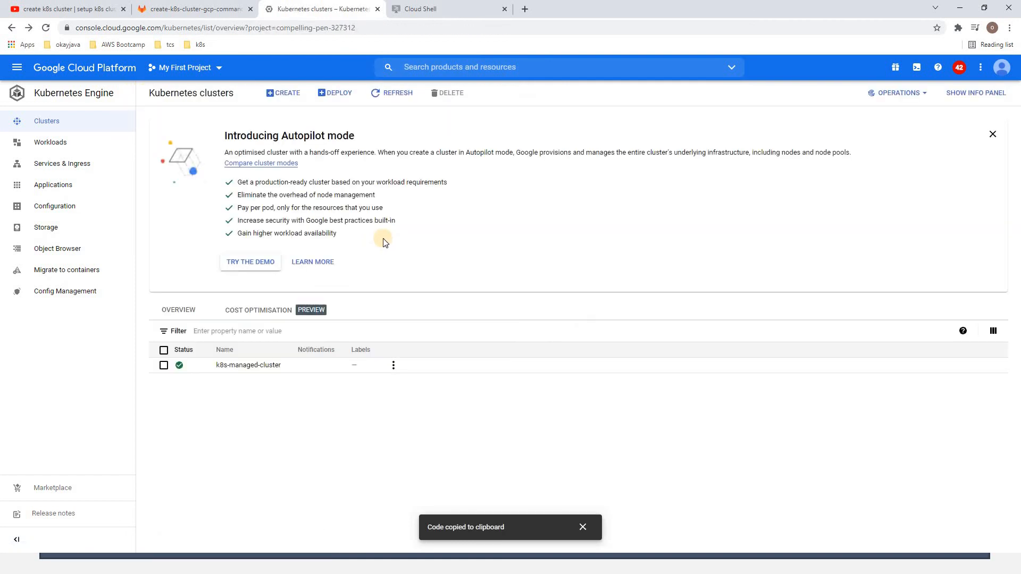
Delete k8s-managed-cluster from the Kubernetes clusters list and confirm the deletion
click(165, 376)
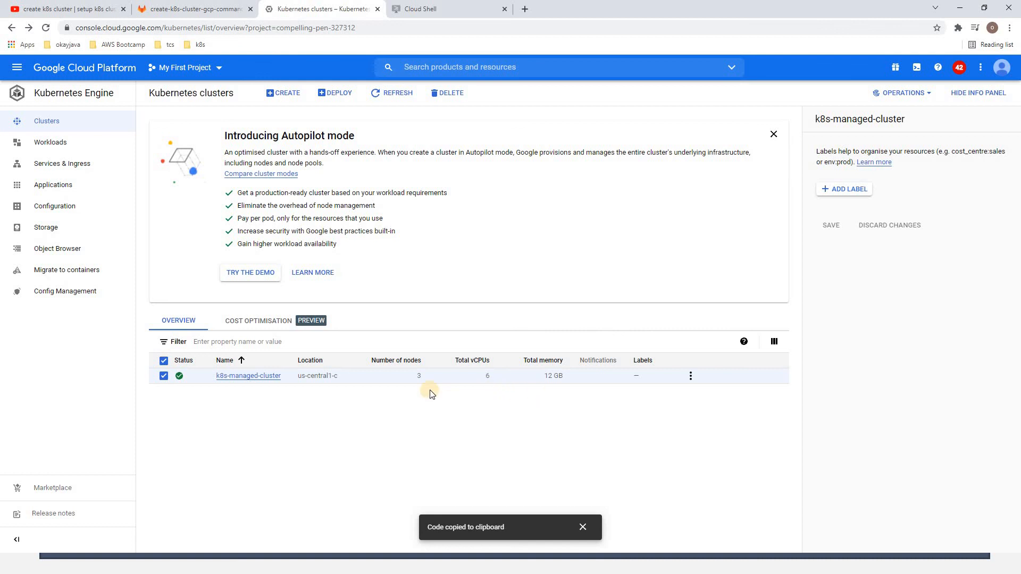
click(447, 94)
click(631, 352)
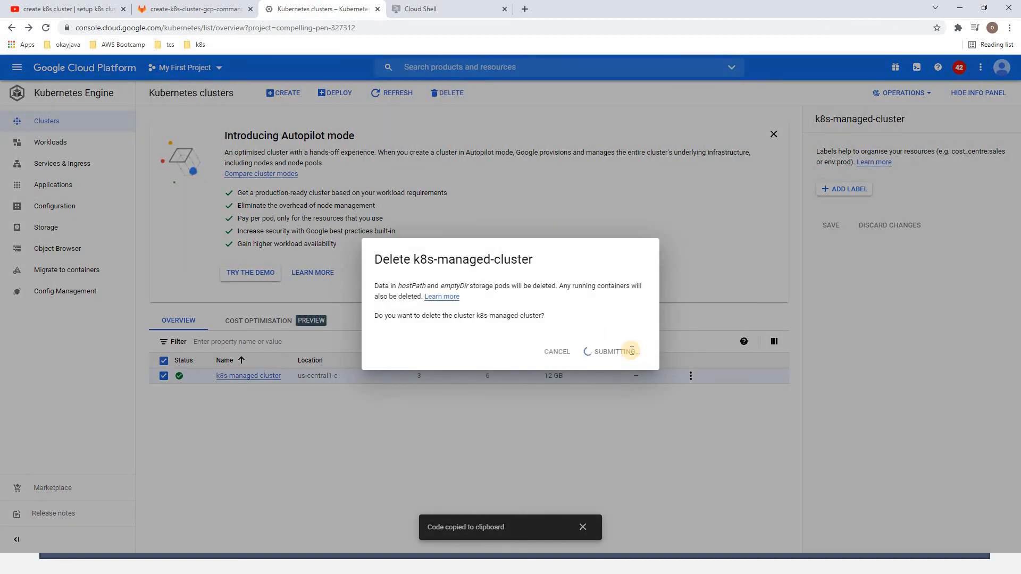